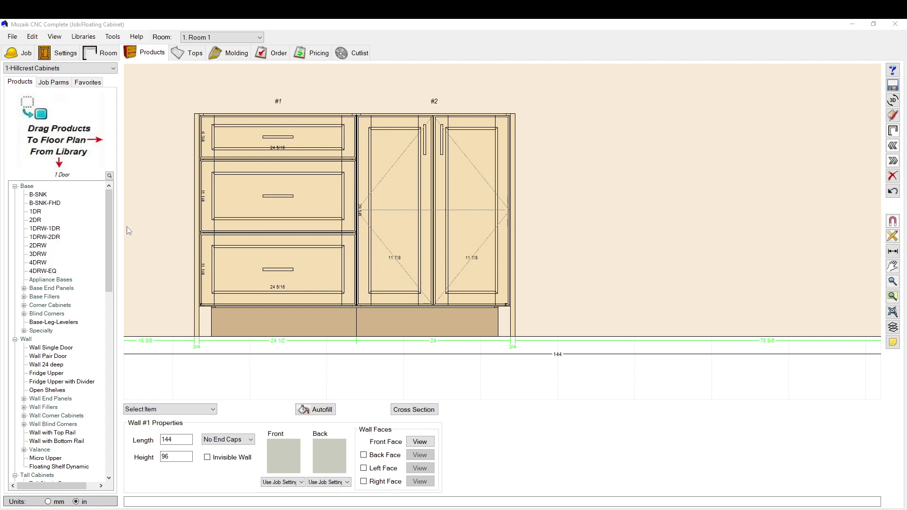
Step: Open the Stock Materials Library from Libraries > Materials and show its Edgebanding tab
{"action": "left_click", "coordinate": [76, 38]}
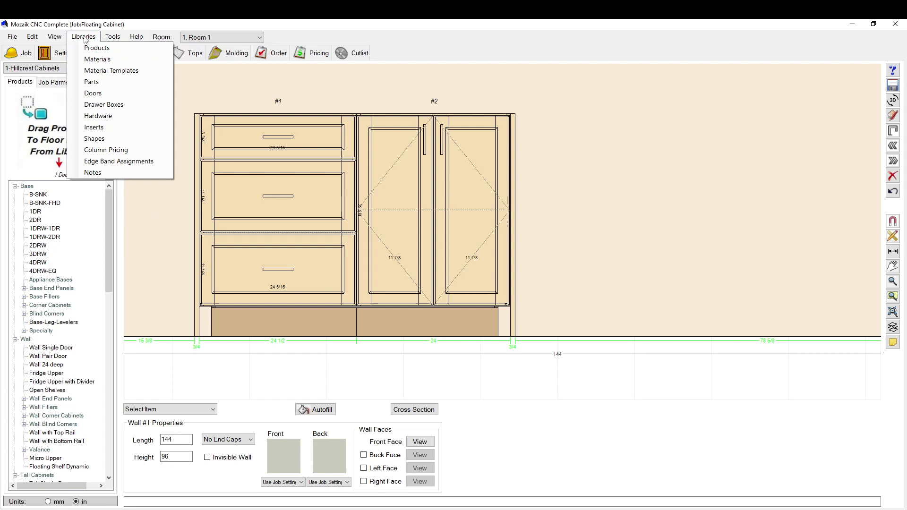
{"action": "left_click", "coordinate": [101, 62]}
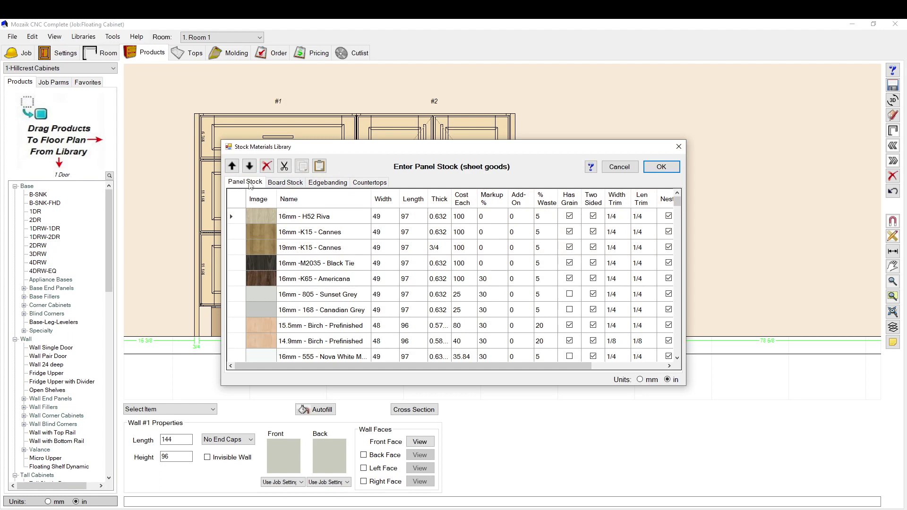
{"action": "left_click", "coordinate": [273, 183]}
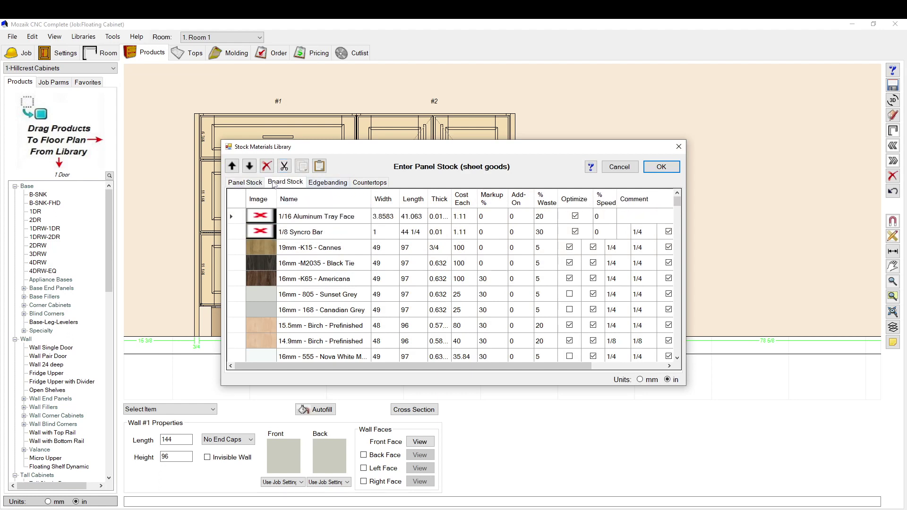
{"action": "left_click", "coordinate": [330, 182]}
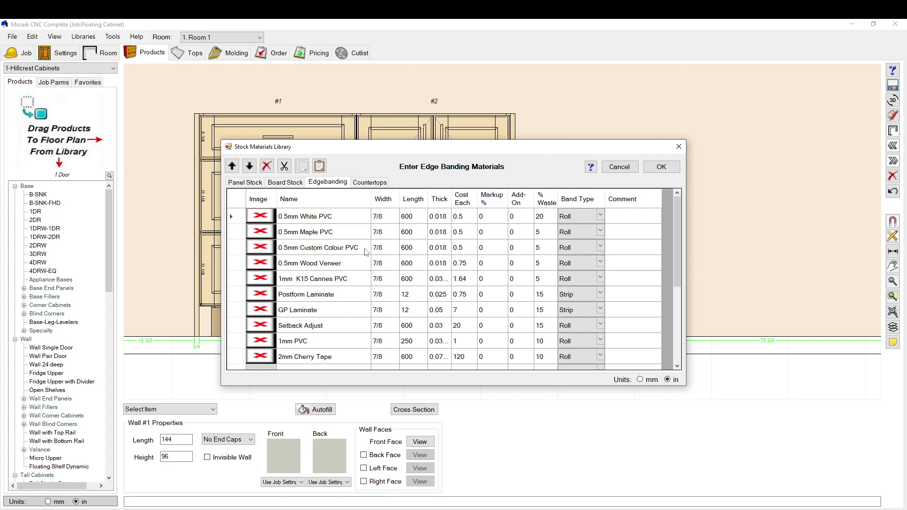
Step: Review the 0.5mm White PVC edgebanding row, leaving its band type as Roll
{"action": "scroll", "coordinate": [383, 272], "scroll_direction": "down", "scroll_amount": 1}
{"action": "scroll", "coordinate": [383, 273], "scroll_direction": "up", "scroll_amount": 1}
{"action": "left_click", "coordinate": [238, 218]}
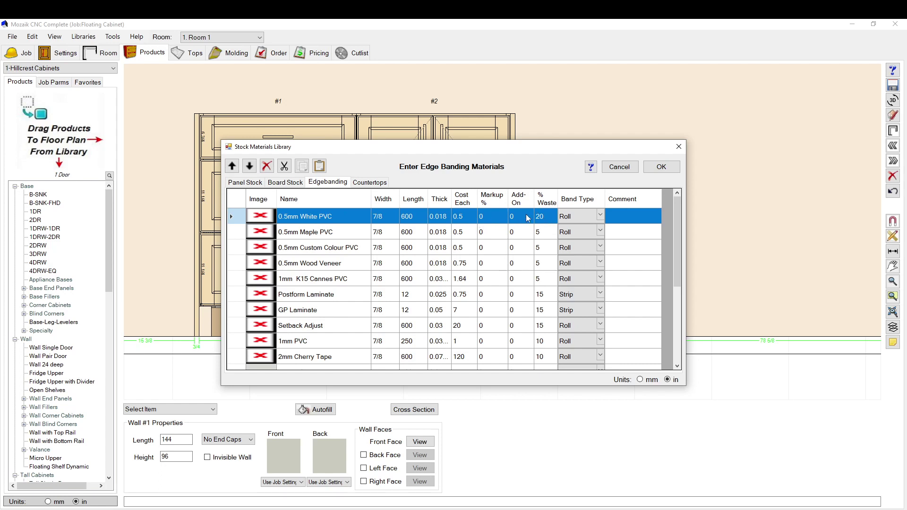
{"action": "left_click", "coordinate": [600, 216]}
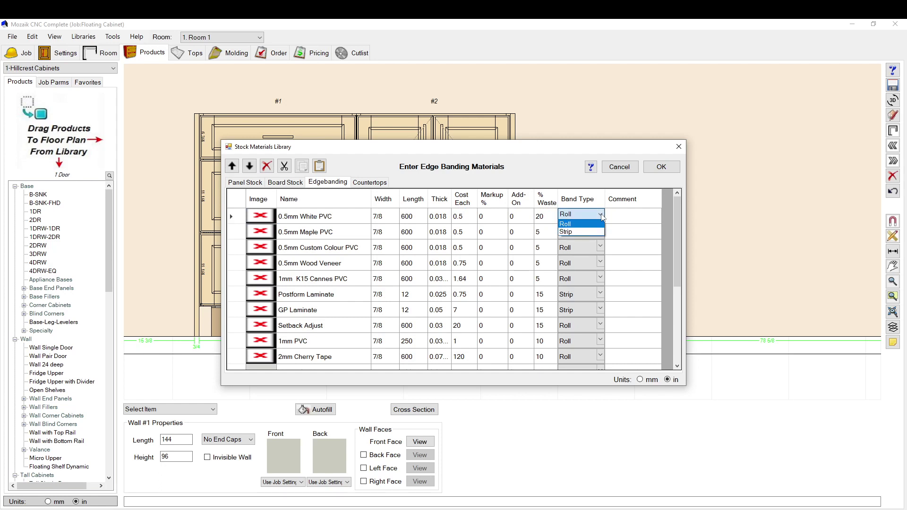
{"action": "left_click", "coordinate": [576, 224]}
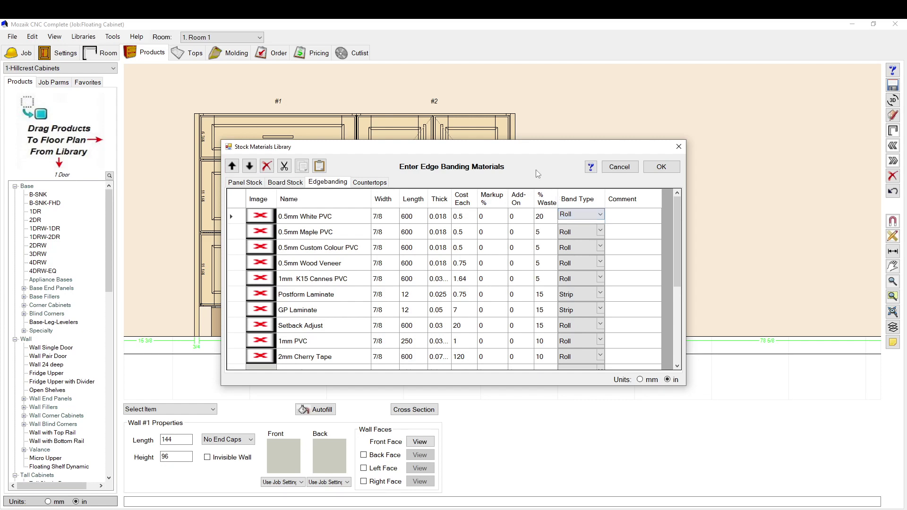
{"action": "scroll", "coordinate": [587, 246], "scroll_direction": "down", "scroll_amount": 3}
{"action": "scroll", "coordinate": [587, 247], "scroll_direction": "up", "scroll_amount": 3}
Step: Look over the 0.5mm Wood Veneer and 1mm K15 Cannes PVC rows without editing them
{"action": "left_click", "coordinate": [330, 216]}
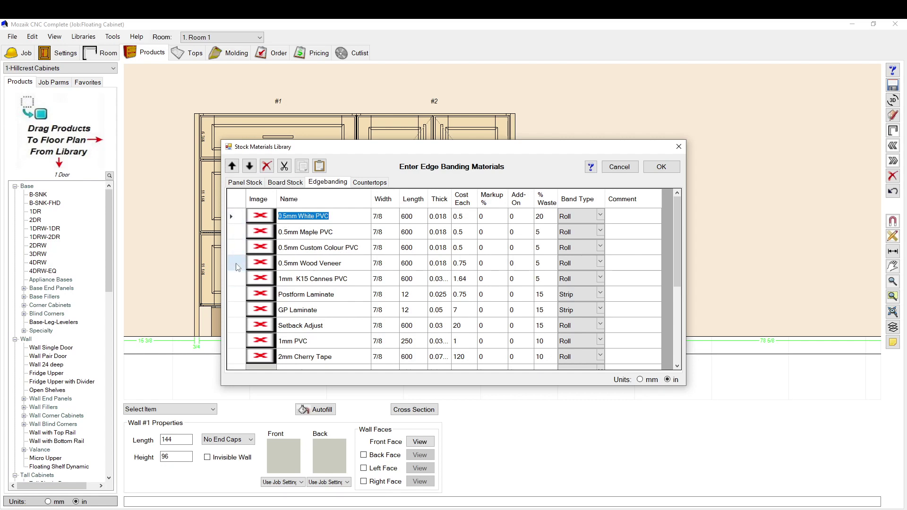
{"action": "left_click", "coordinate": [236, 264]}
{"action": "left_click", "coordinate": [230, 216]}
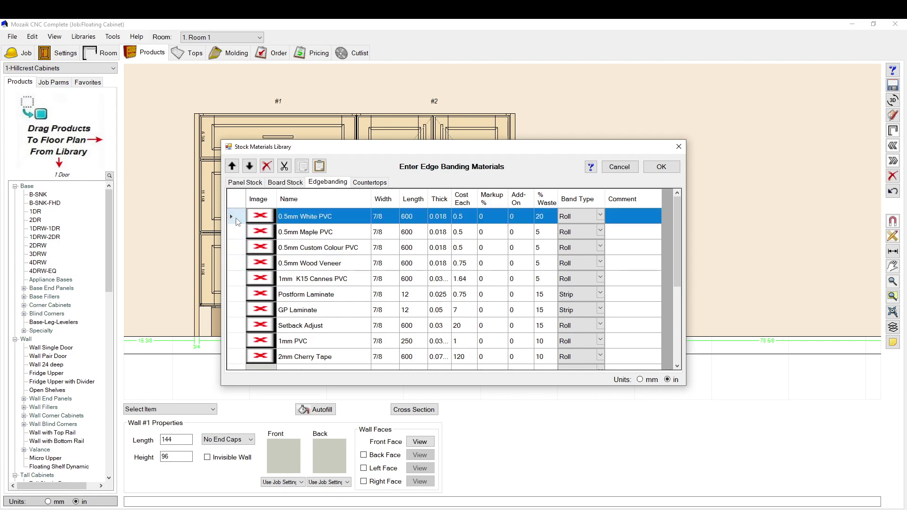
{"action": "left_click", "coordinate": [291, 280]}
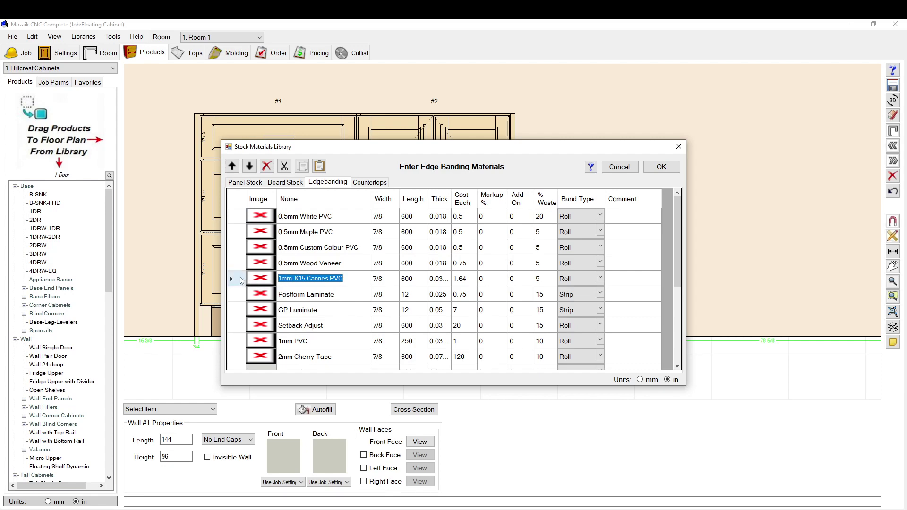
{"action": "left_click", "coordinate": [240, 280]}
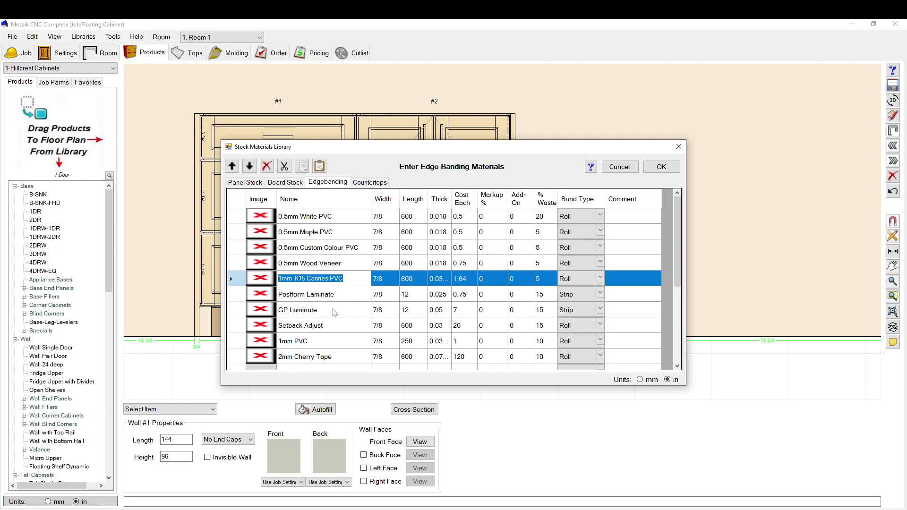
{"action": "scroll", "coordinate": [334, 311], "scroll_direction": "down", "scroll_amount": 1}
{"action": "scroll", "coordinate": [335, 312], "scroll_direction": "down", "scroll_amount": 3}
{"action": "scroll", "coordinate": [334, 312], "scroll_direction": "up", "scroll_amount": 3}
{"action": "left_click", "coordinate": [229, 261]}
{"action": "left_click", "coordinate": [230, 277]}
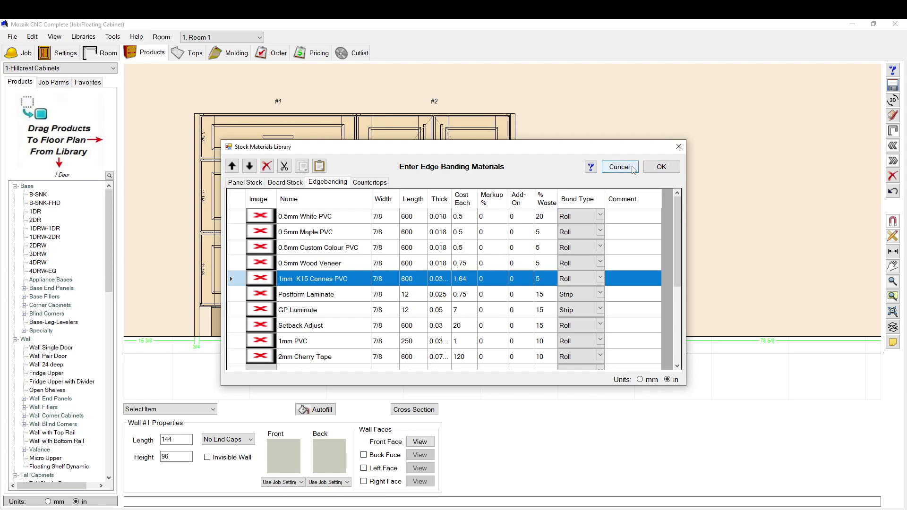
Step: Save the materials library and open Material Templates on its Banding tab
{"action": "left_click", "coordinate": [661, 167]}
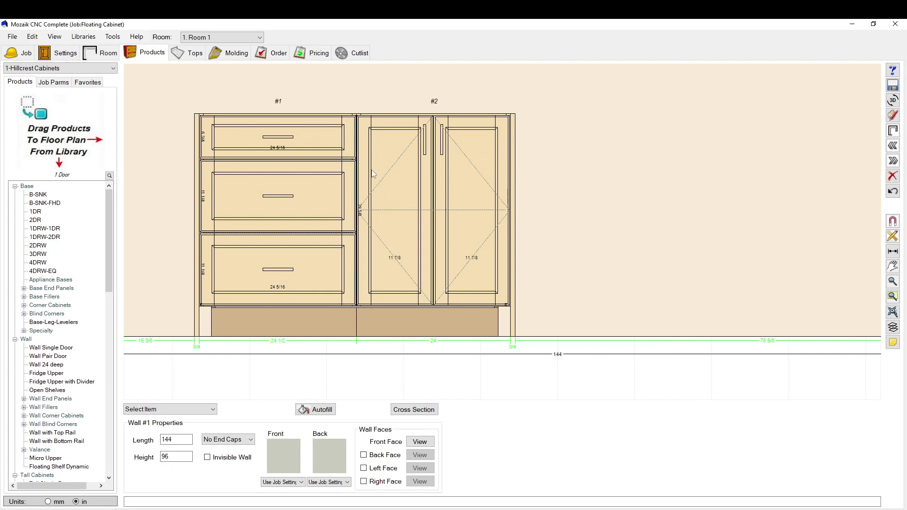
{"action": "left_click", "coordinate": [93, 40]}
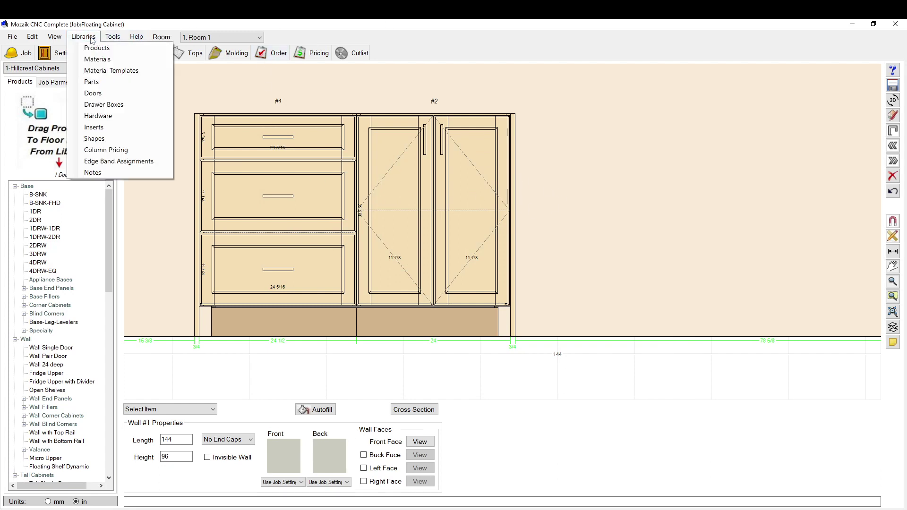
{"action": "left_click", "coordinate": [112, 70]}
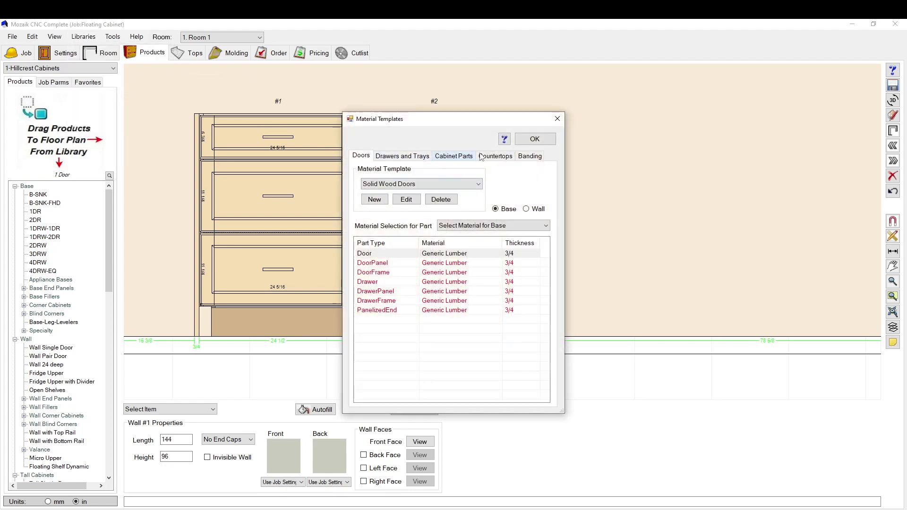
{"action": "left_click", "coordinate": [524, 156]}
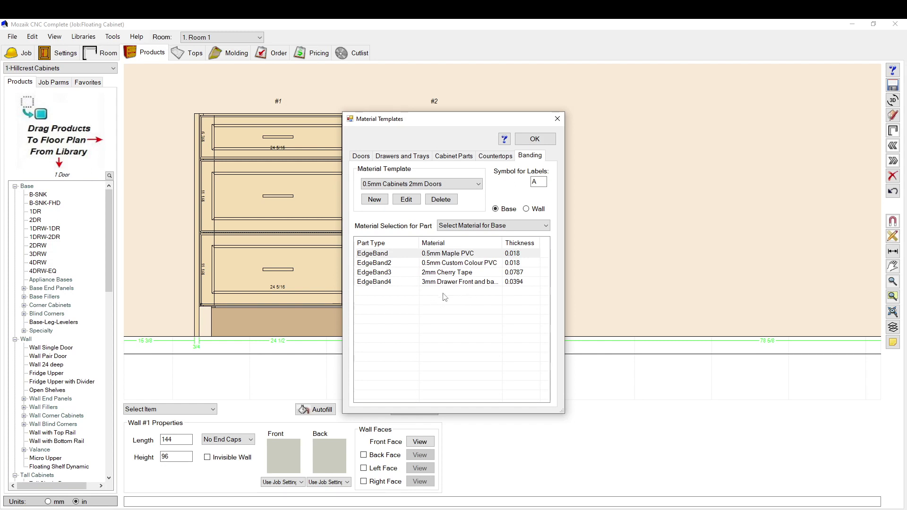
Step: Switch to the 0.5mm Finished Wood template and review its EdgeBand1–4 materials
{"action": "left_click", "coordinate": [413, 185]}
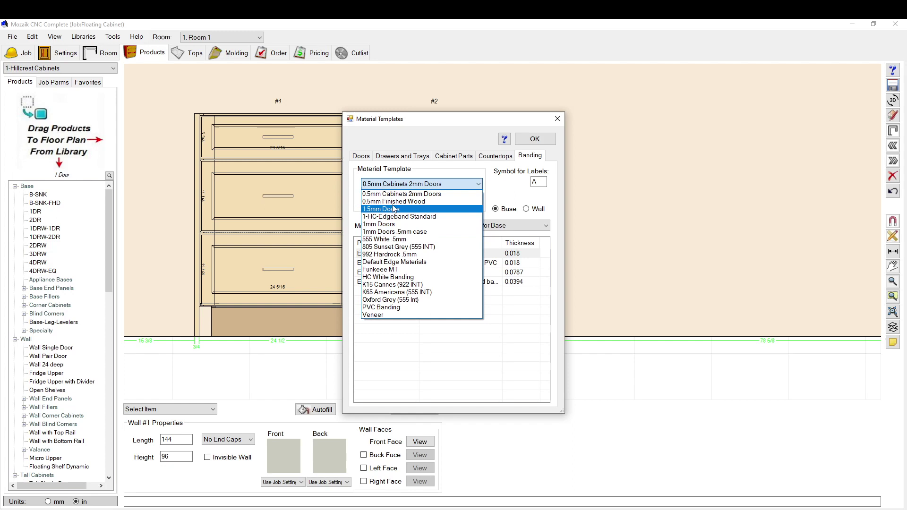
{"action": "left_click", "coordinate": [392, 202]}
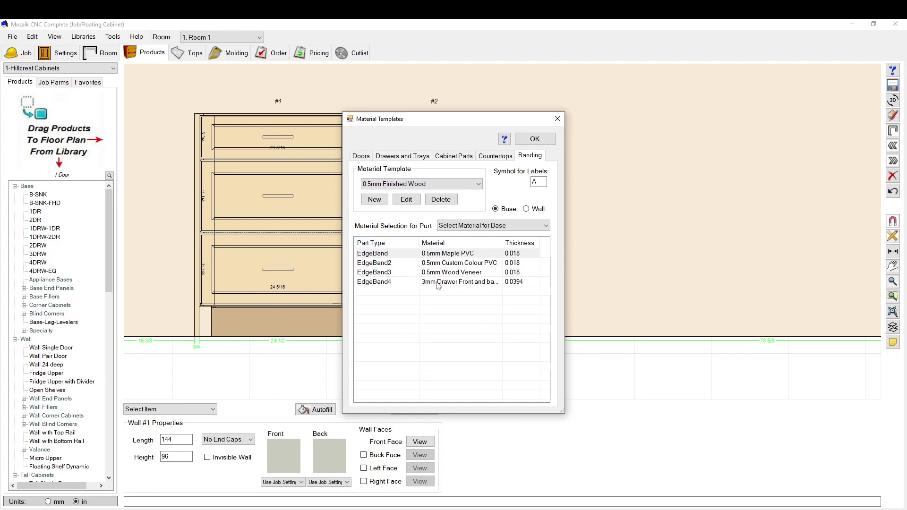
{"action": "left_click", "coordinate": [378, 256]}
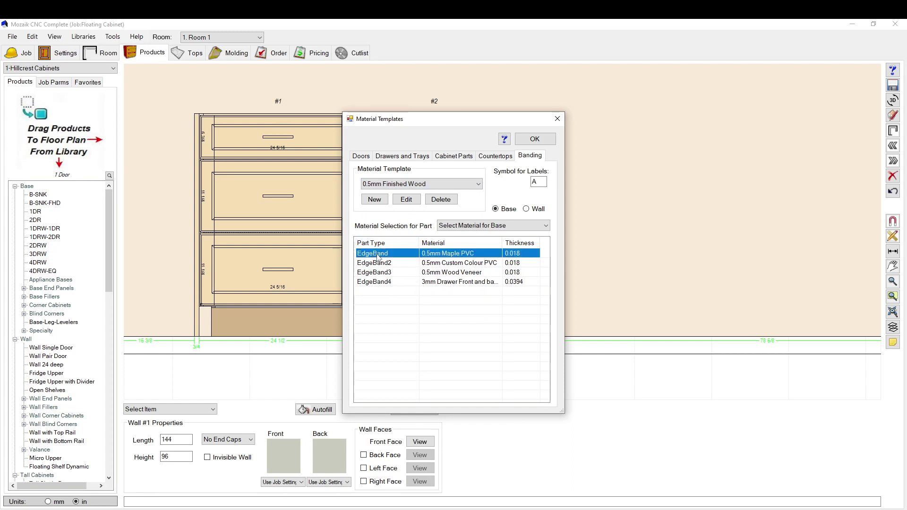
{"action": "left_click", "coordinate": [378, 284]}
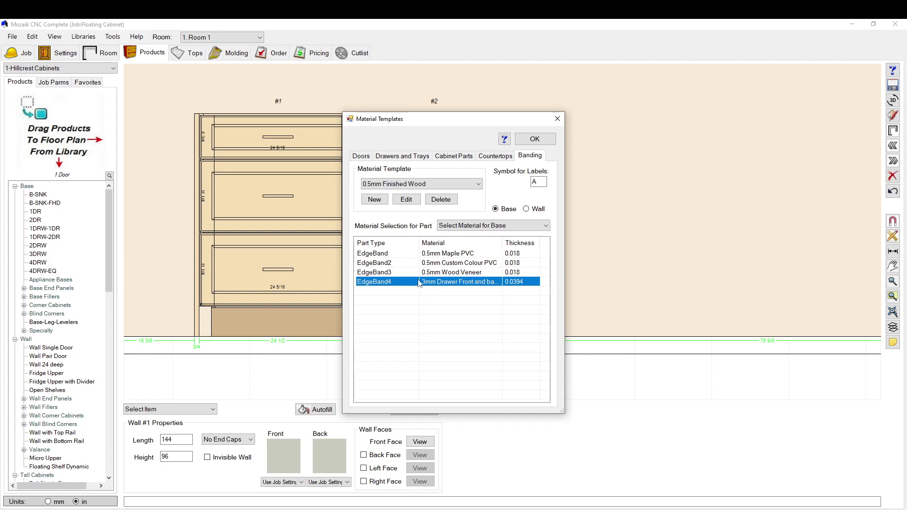
{"action": "left_click", "coordinate": [394, 255]}
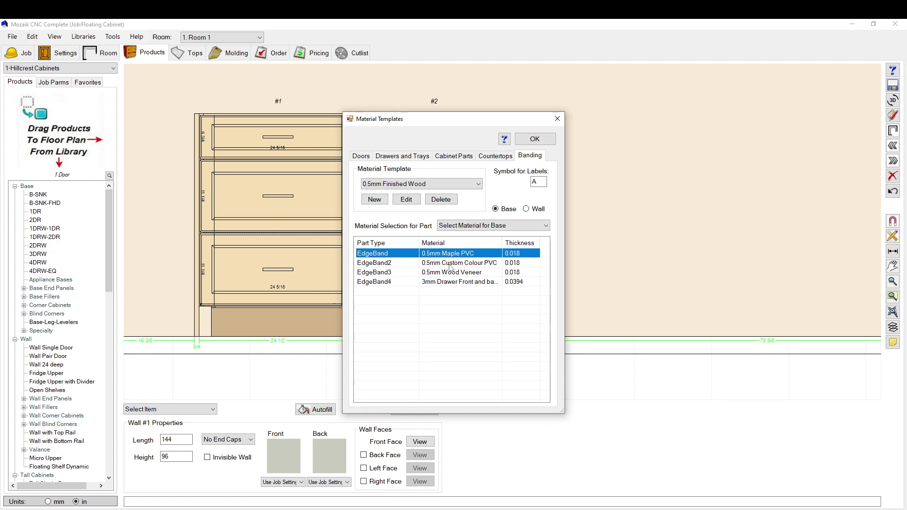
{"action": "left_click", "coordinate": [449, 265]}
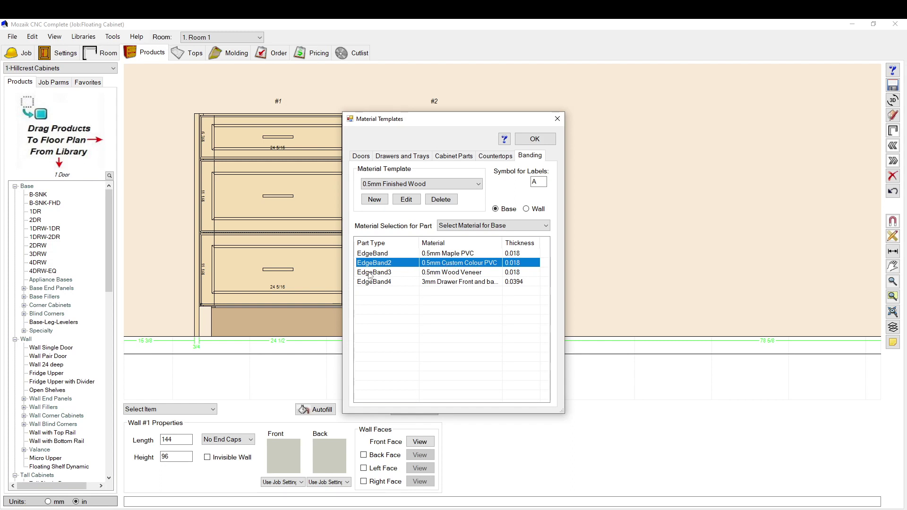
{"action": "left_click", "coordinate": [386, 273]}
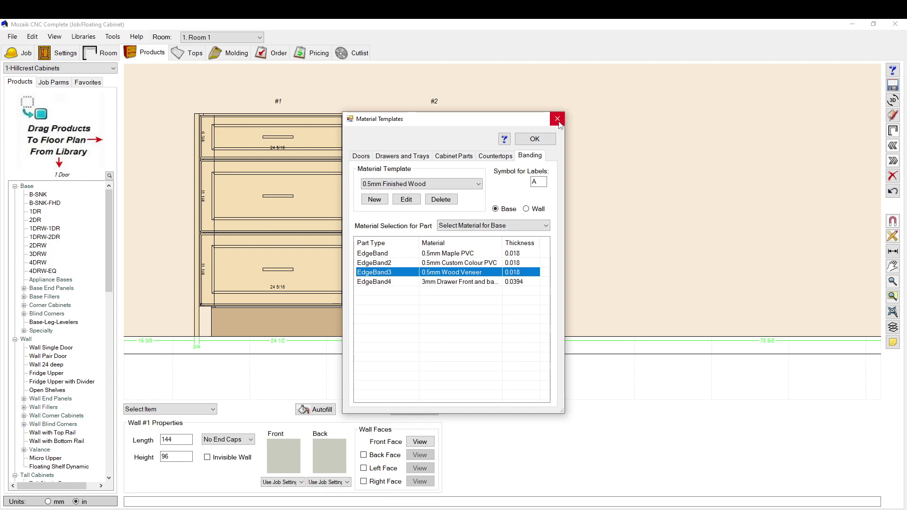
Step: Recheck the EdgeBand3, EdgeBand2 and first EdgeBand assignments unchanged, then close Material Templates
{"action": "left_click", "coordinate": [422, 184]}
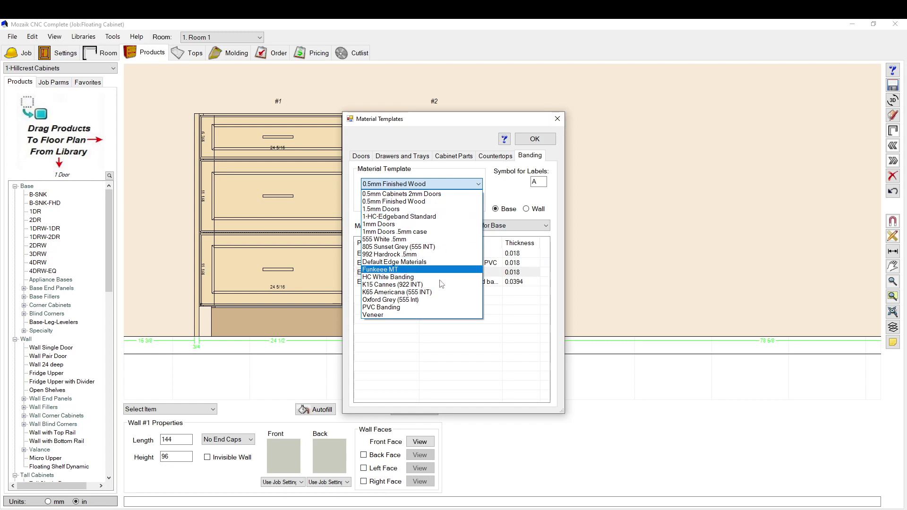
{"action": "left_click", "coordinate": [428, 350]}
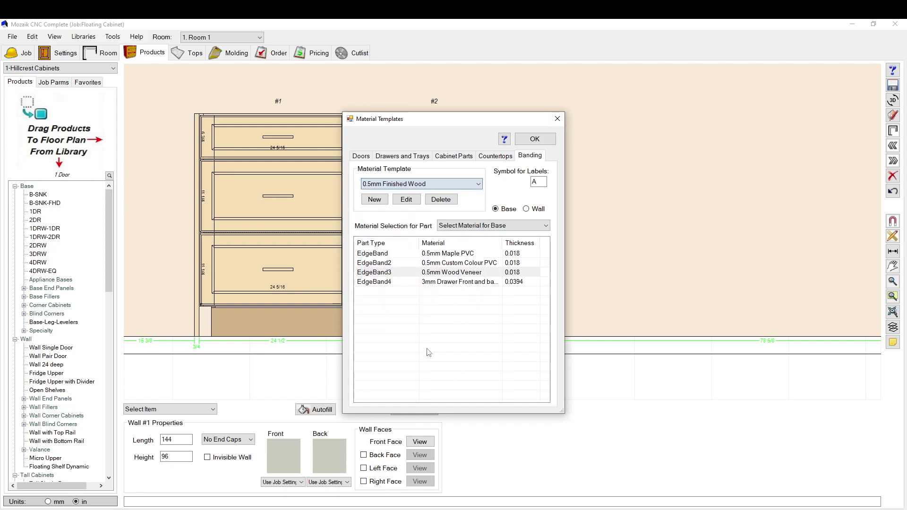
{"action": "left_click", "coordinate": [389, 273]}
{"action": "left_click", "coordinate": [385, 263]}
{"action": "left_click", "coordinate": [379, 255]}
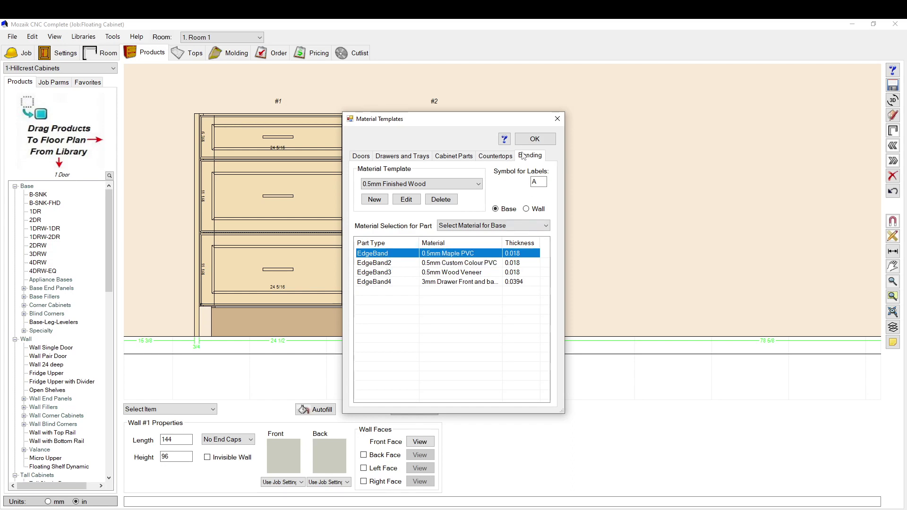
{"action": "left_click", "coordinate": [538, 138]}
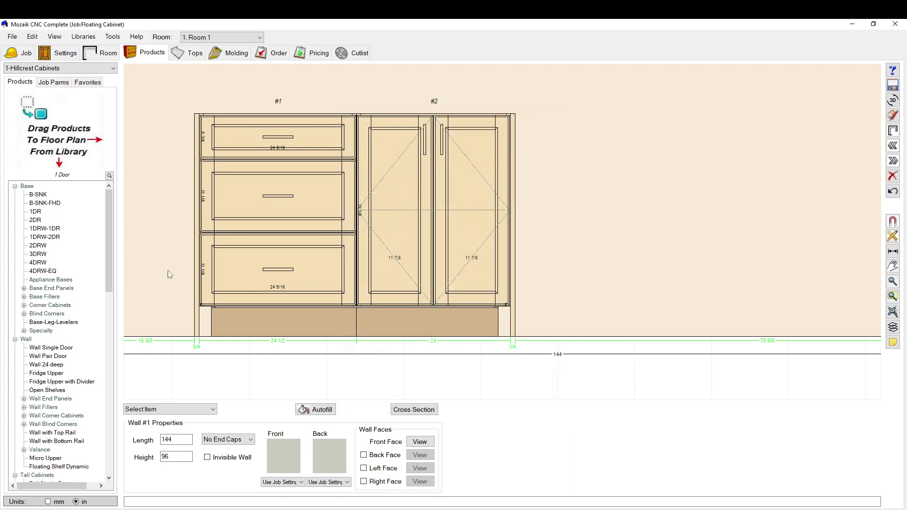
Step: Open Edge Band Assignments from the Libraries menu
{"action": "left_click", "coordinate": [84, 37]}
{"action": "left_click", "coordinate": [85, 38]}
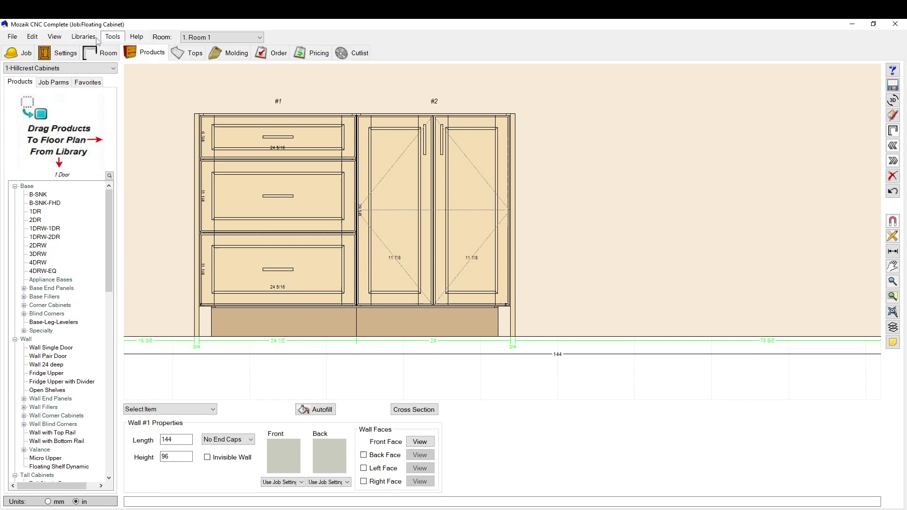
{"action": "left_click", "coordinate": [85, 38]}
{"action": "left_click", "coordinate": [151, 161]}
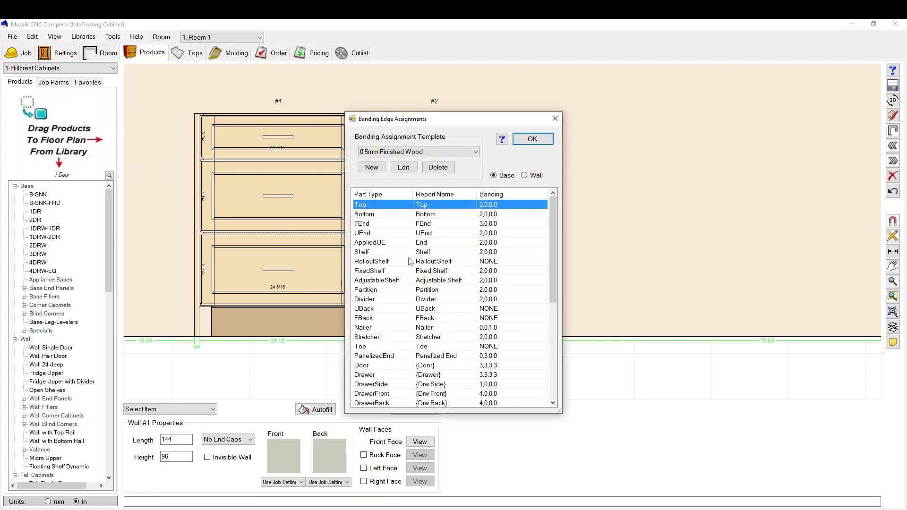
Step: Review banding codes for Bottom, FEnd, UEnd, AppliedUE, shelves, Divider, Stretcher and FBack parts
{"action": "scroll", "coordinate": [392, 250], "scroll_direction": "down", "scroll_amount": 7}
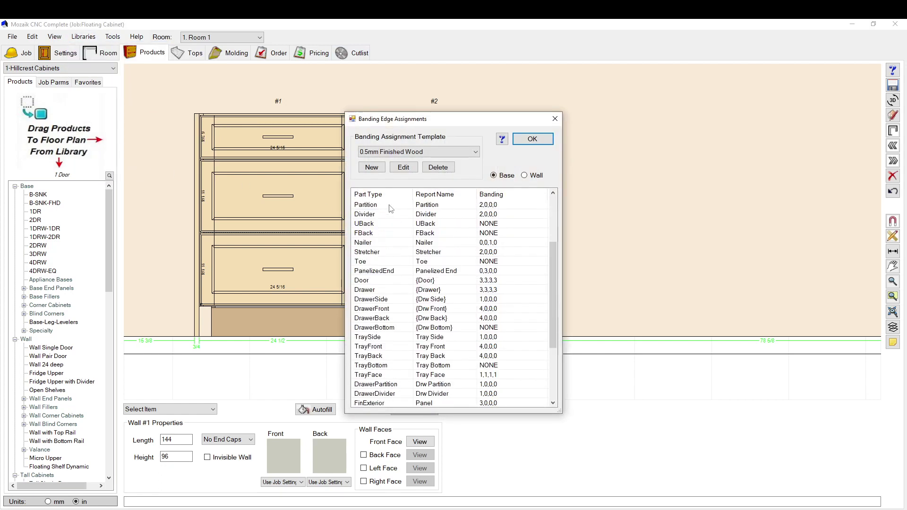
{"action": "scroll", "coordinate": [399, 331], "scroll_direction": "up", "scroll_amount": 7}
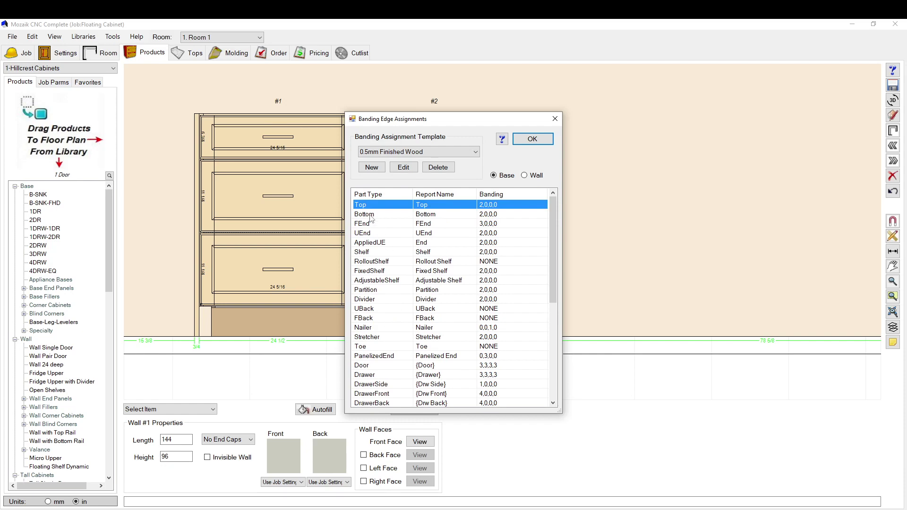
{"action": "left_click", "coordinate": [371, 215]}
{"action": "left_click", "coordinate": [369, 225]}
{"action": "left_click", "coordinate": [370, 234]}
{"action": "left_click", "coordinate": [369, 243]}
{"action": "left_click", "coordinate": [370, 252]}
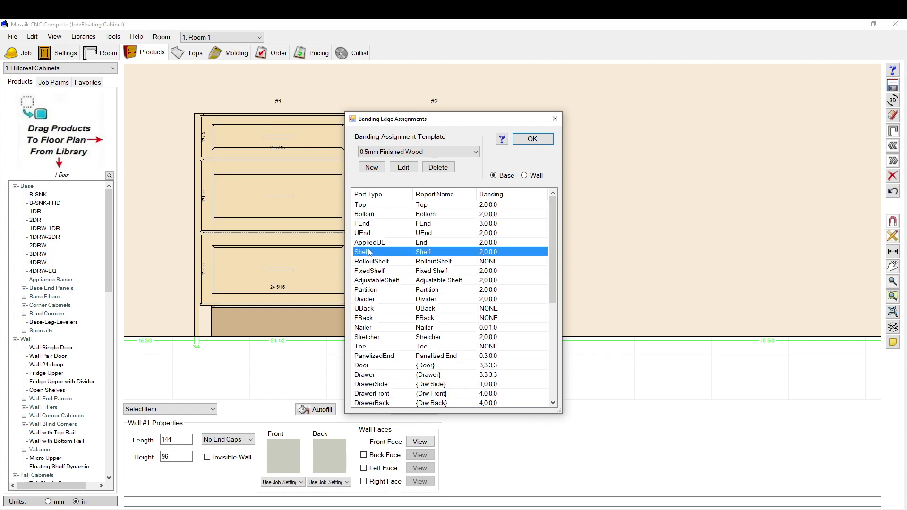
{"action": "left_click", "coordinate": [371, 261]}
{"action": "left_click", "coordinate": [373, 280]}
{"action": "left_click", "coordinate": [374, 299]}
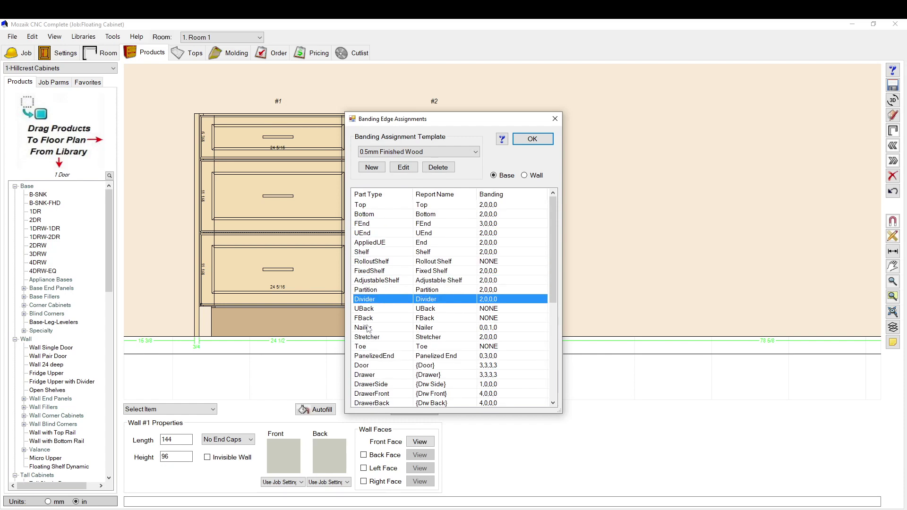
{"action": "left_click", "coordinate": [372, 337]}
{"action": "left_click", "coordinate": [373, 318]}
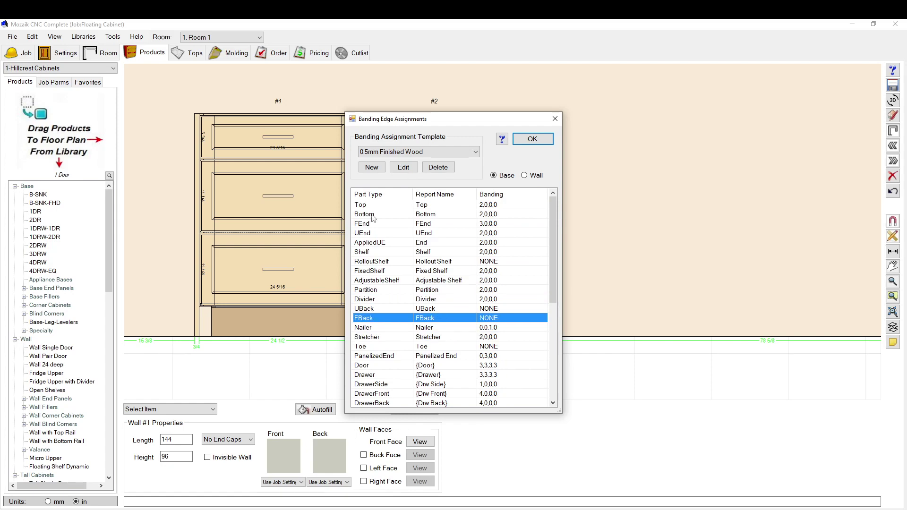
Step: Select the FEnd and then the UEnd banding rows
{"action": "scroll", "coordinate": [372, 218], "scroll_direction": "down", "scroll_amount": 6}
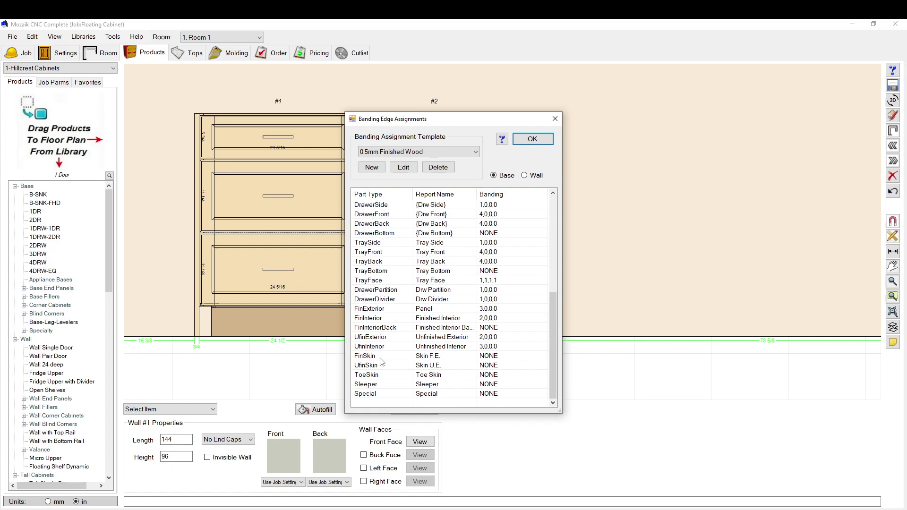
{"action": "scroll", "coordinate": [359, 352], "scroll_direction": "up", "scroll_amount": 7}
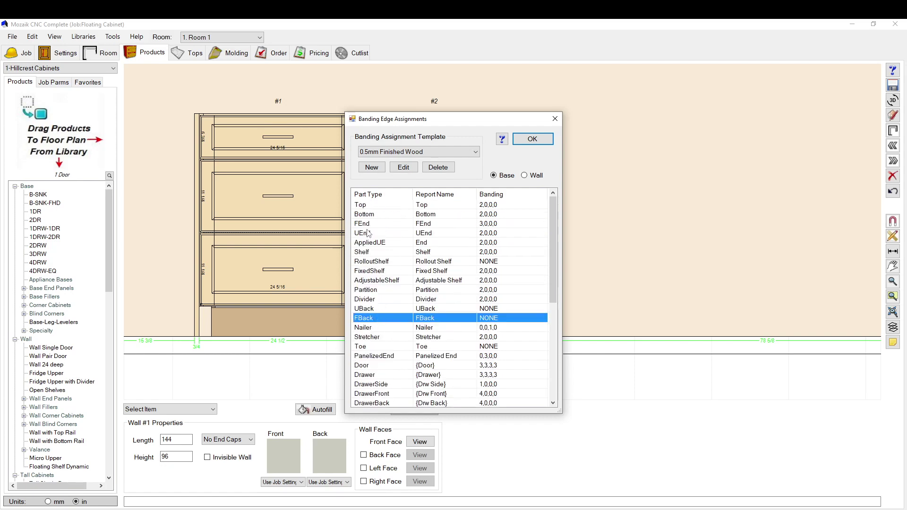
{"action": "left_click", "coordinate": [371, 225]}
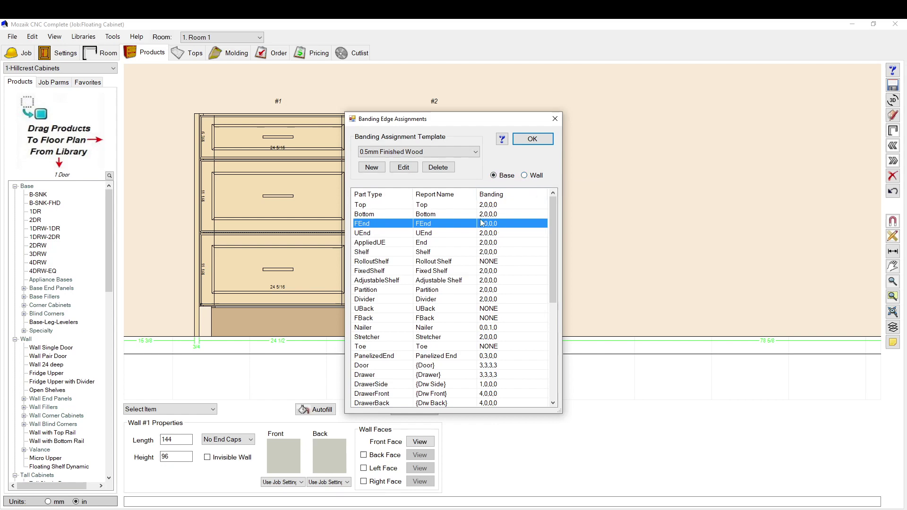
{"action": "left_click", "coordinate": [381, 233]}
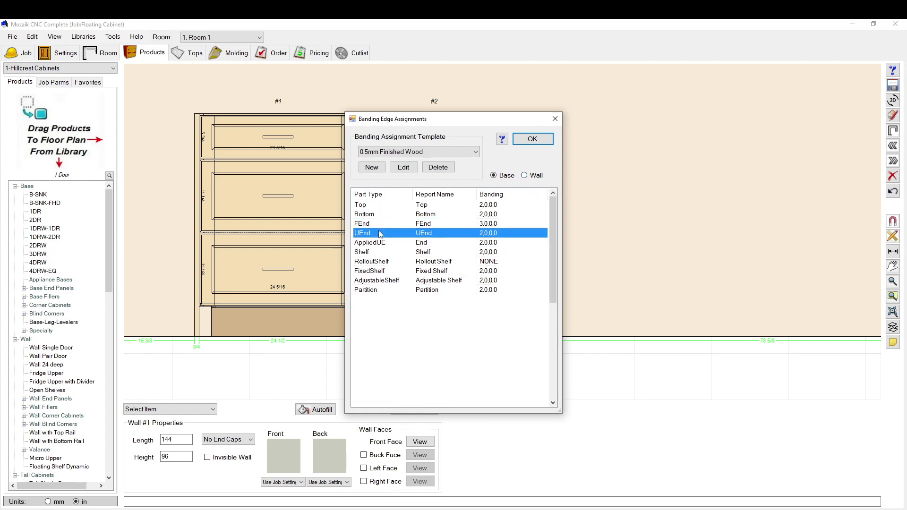
{"action": "double_click", "coordinate": [486, 238]}
{"action": "left_click", "coordinate": [595, 130]}
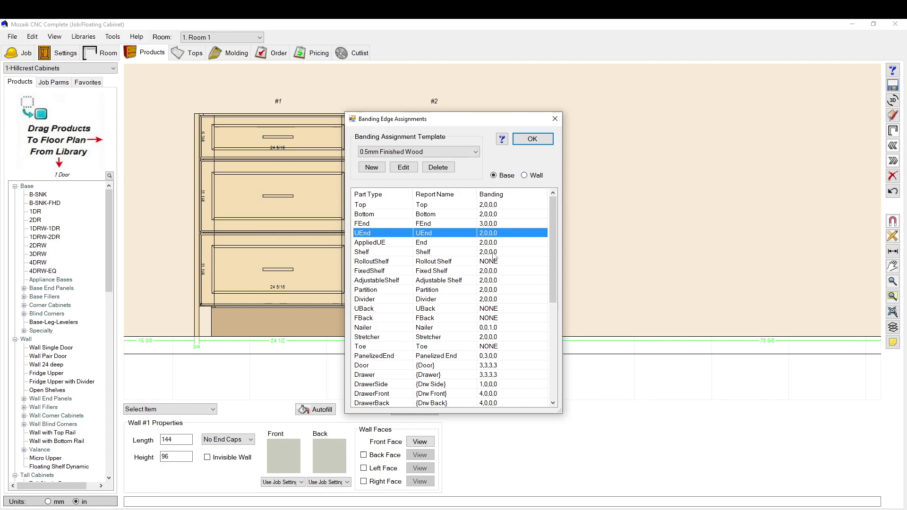
{"action": "double_click", "coordinate": [489, 236]}
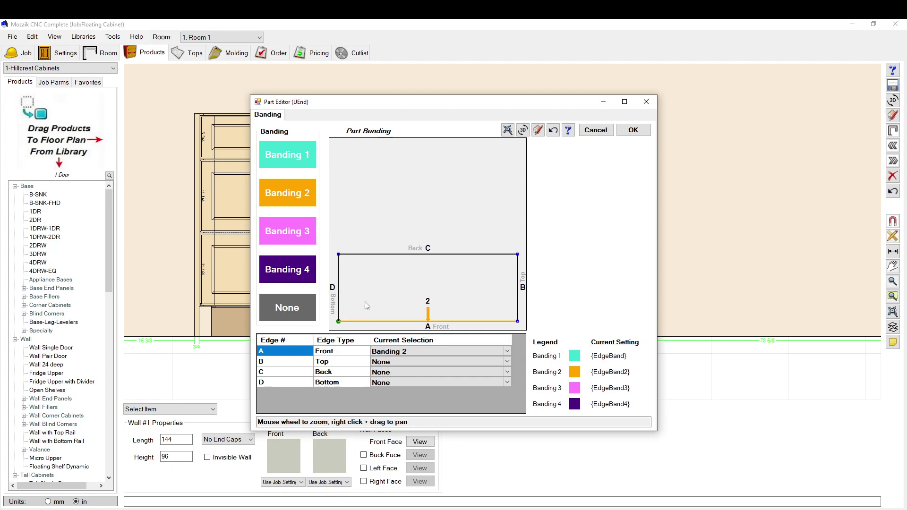
{"action": "left_click_drag", "start_coordinate": [366, 103], "coordinate": [577, 80]}
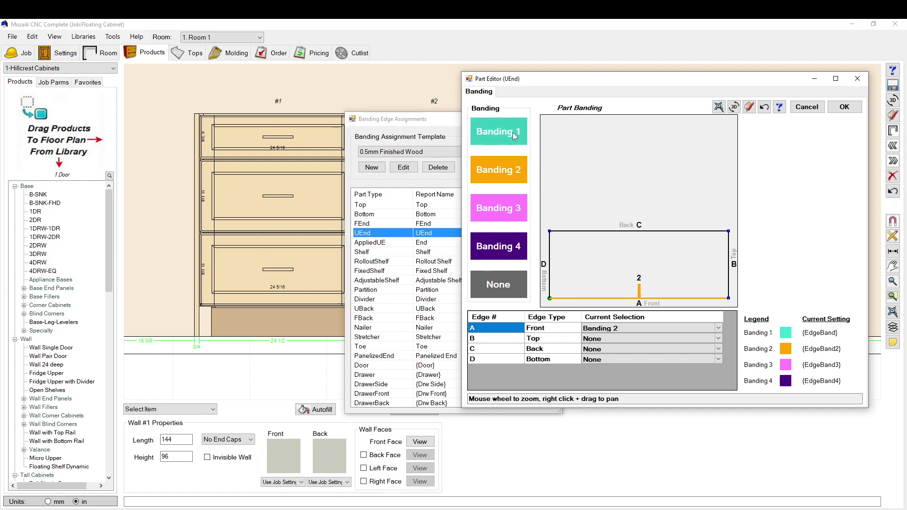
{"action": "left_click_drag", "start_coordinate": [614, 84], "coordinate": [428, 209]}
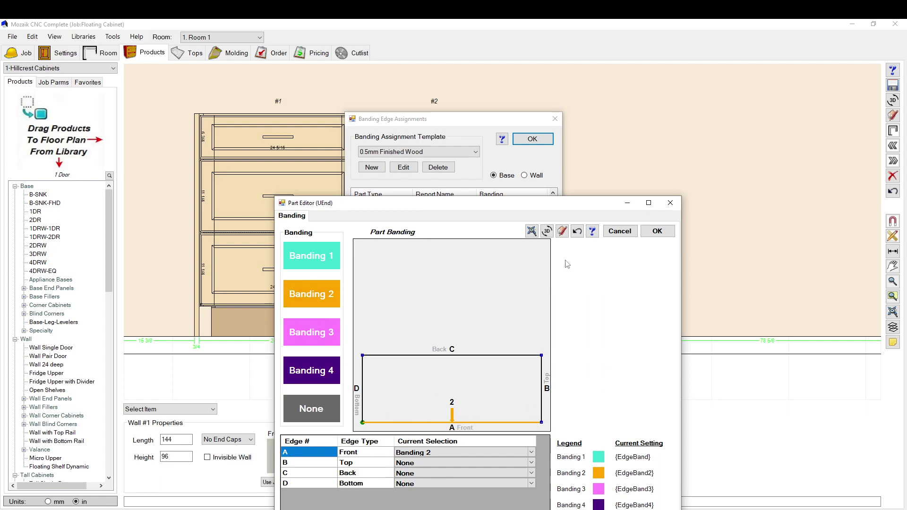
{"action": "left_click", "coordinate": [616, 230]}
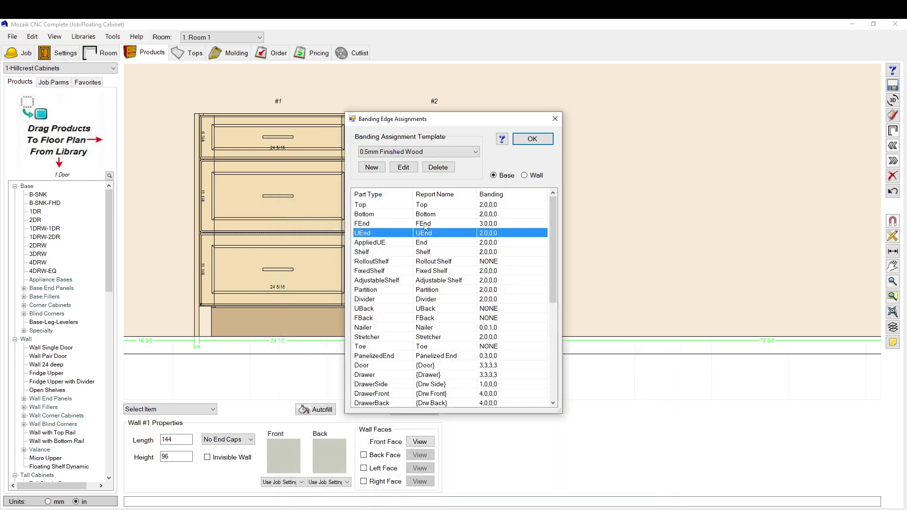
{"action": "double_click", "coordinate": [409, 226]}
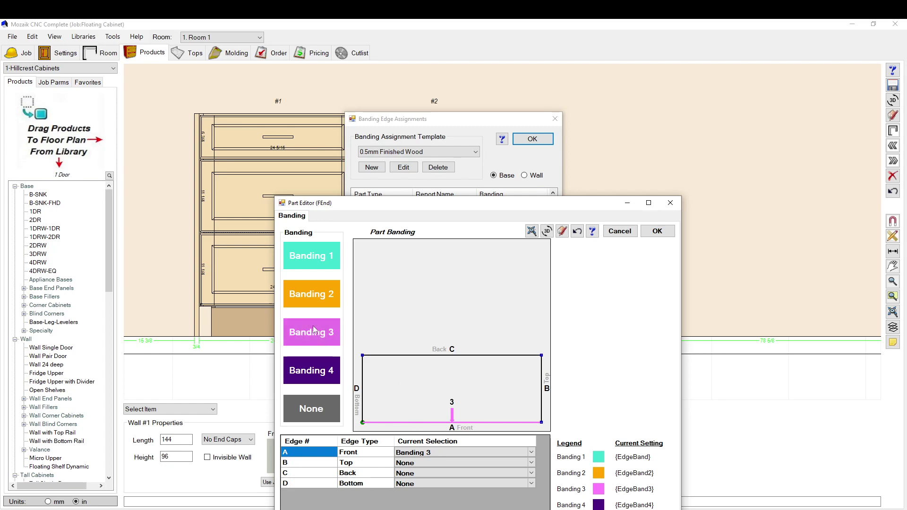
{"action": "left_click", "coordinate": [620, 235]}
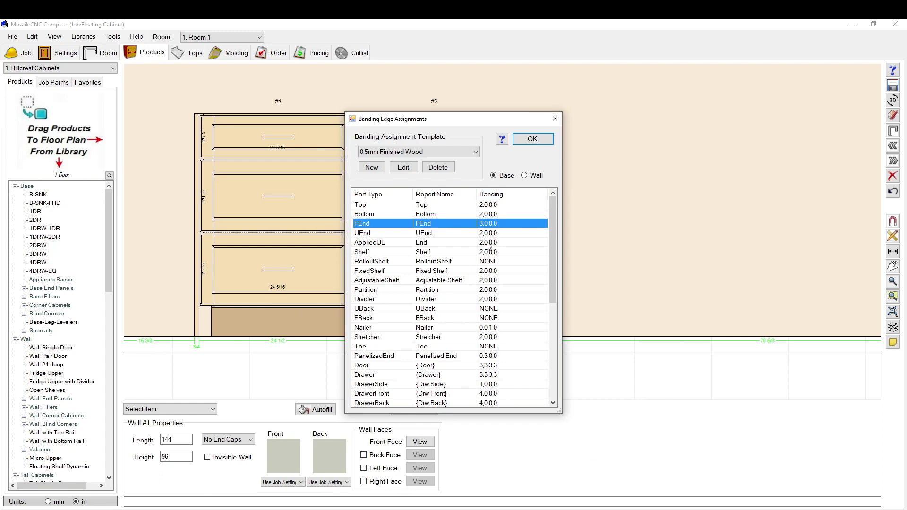
{"action": "scroll", "coordinate": [488, 286], "scroll_direction": "down", "scroll_amount": 1}
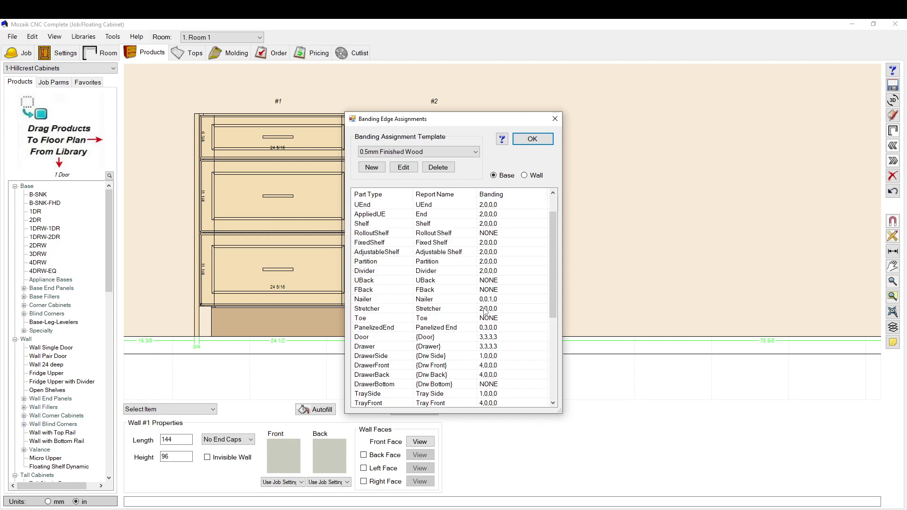
{"action": "double_click", "coordinate": [486, 339]}
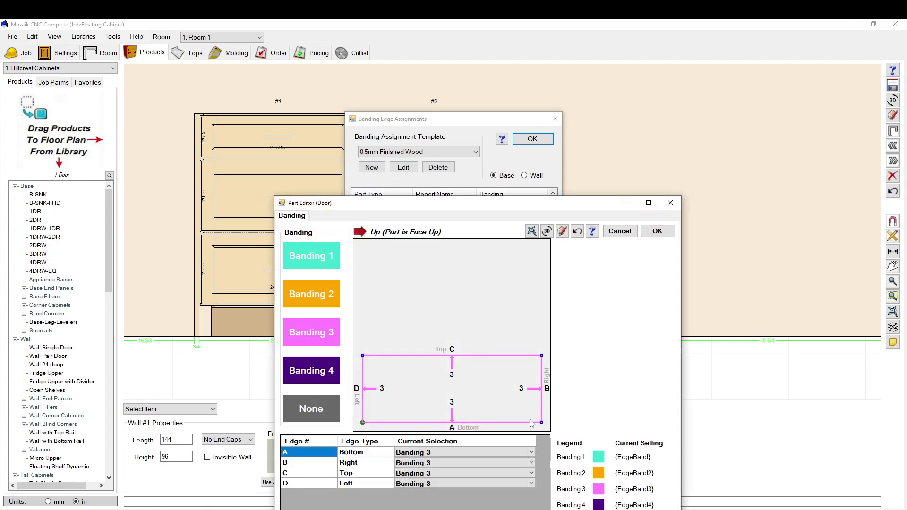
{"action": "left_click", "coordinate": [619, 231]}
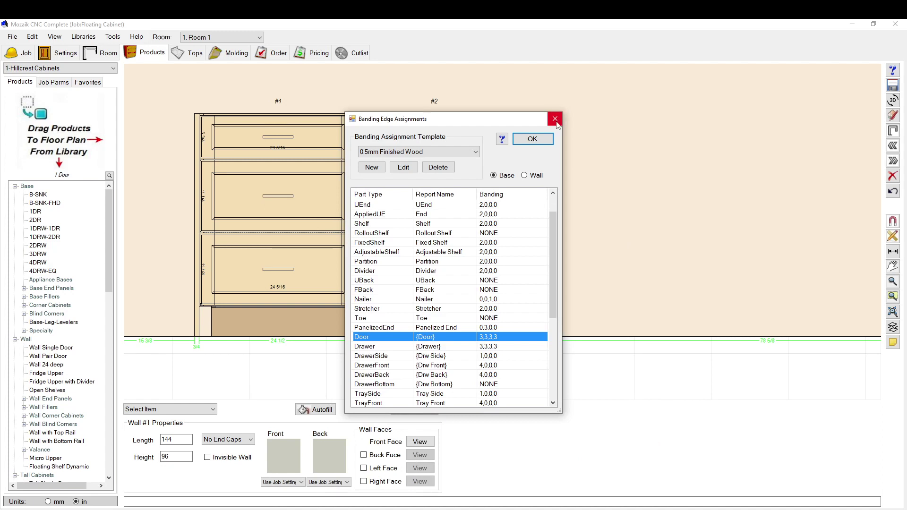
{"action": "scroll", "coordinate": [495, 282], "scroll_direction": "down", "scroll_amount": 5}
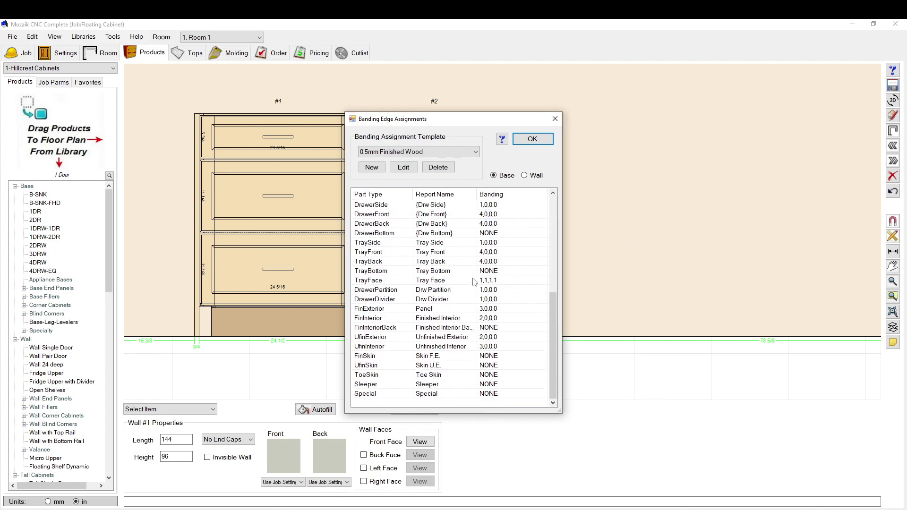
{"action": "scroll", "coordinate": [486, 289], "scroll_direction": "up", "scroll_amount": 2}
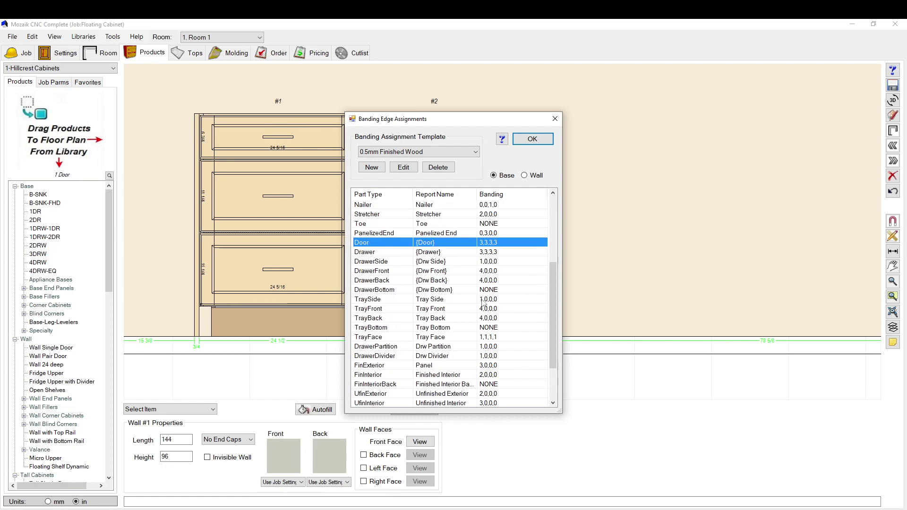
{"action": "double_click", "coordinate": [482, 299]}
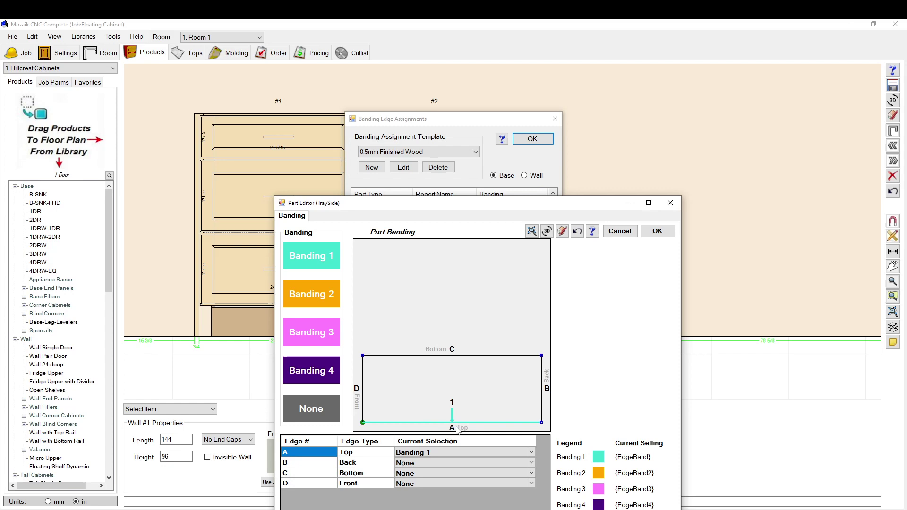
{"action": "left_click", "coordinate": [620, 231]}
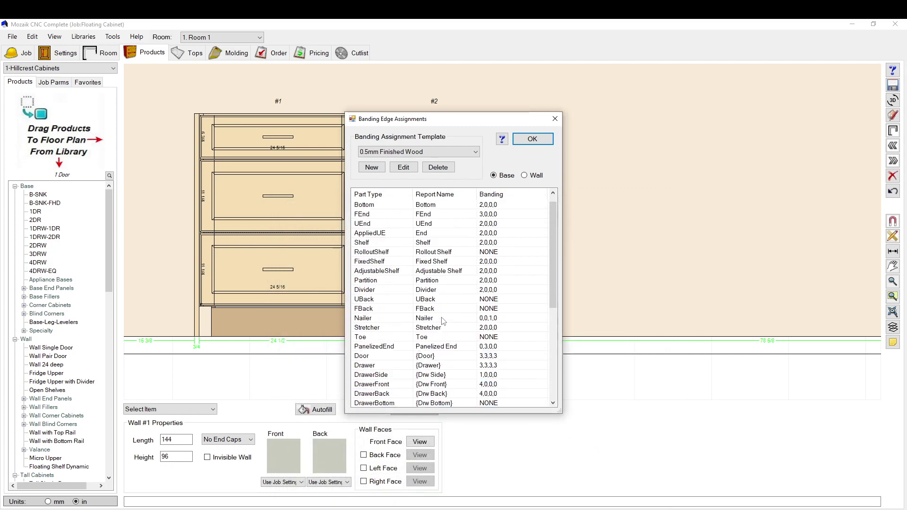
Step: Inspect the wall cabinet FEnd banding edges D and B, keeping it at 3,1,0,1
{"action": "scroll", "coordinate": [443, 321], "scroll_direction": "up", "scroll_amount": 1}
{"action": "left_click", "coordinate": [525, 175]}
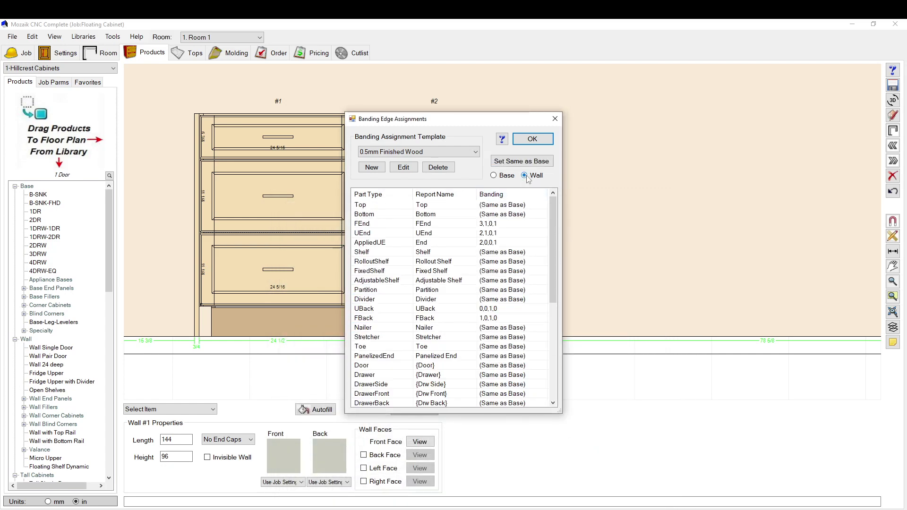
{"action": "double_click", "coordinate": [487, 226]}
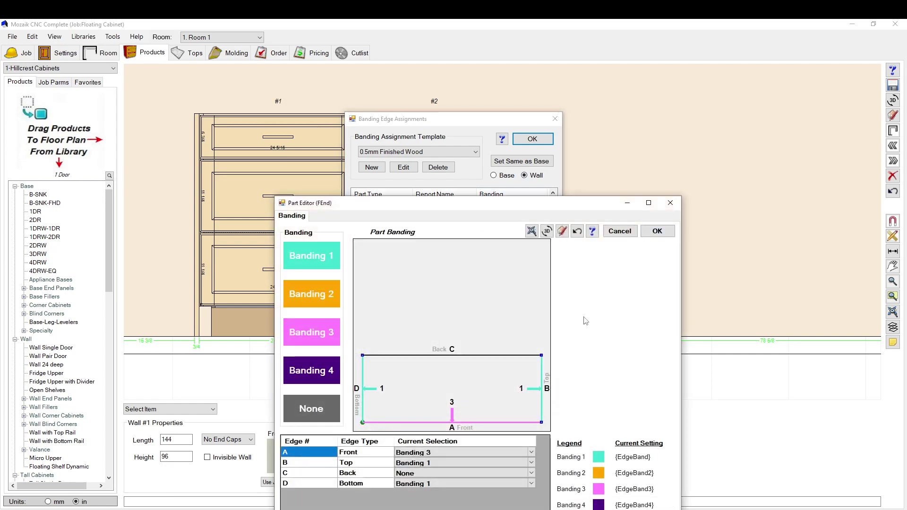
{"action": "left_click", "coordinate": [364, 393]}
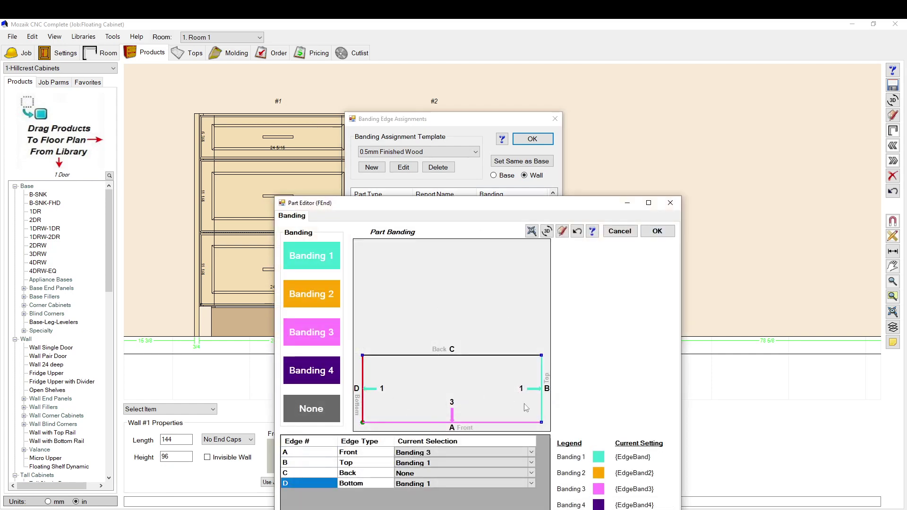
{"action": "left_click", "coordinate": [542, 411]}
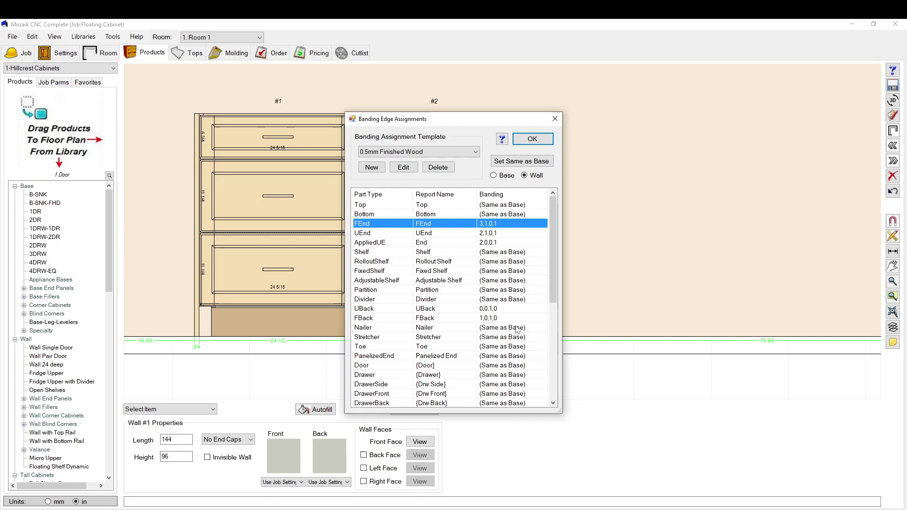
Step: Compare with the base cabinet assignments and close Banding Edge Assignments
{"action": "left_click", "coordinate": [494, 176]}
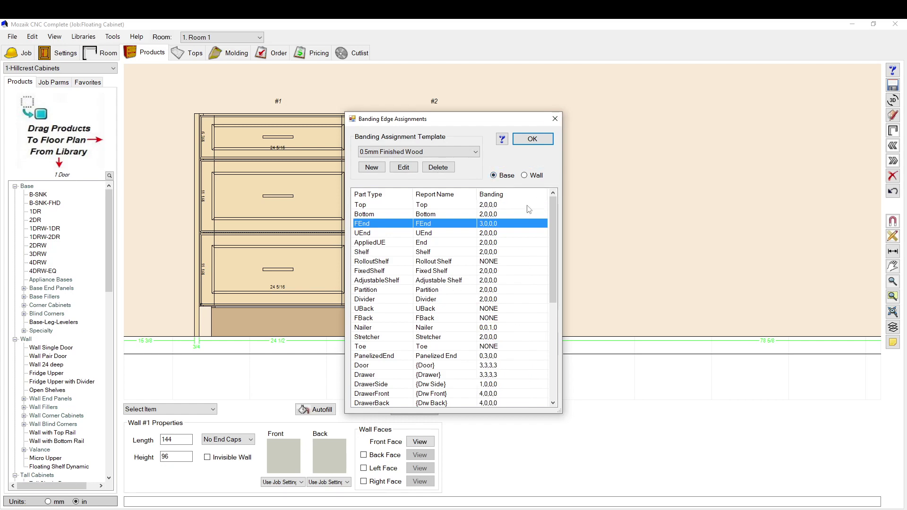
{"action": "left_click", "coordinate": [555, 118]}
{"action": "left_click", "coordinate": [84, 40]}
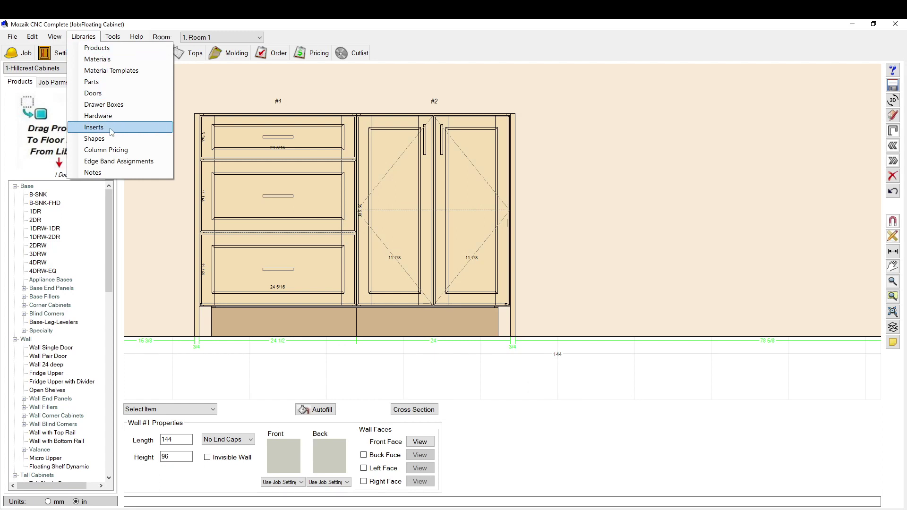
{"action": "left_click", "coordinate": [111, 71]}
{"action": "left_click", "coordinate": [381, 254]}
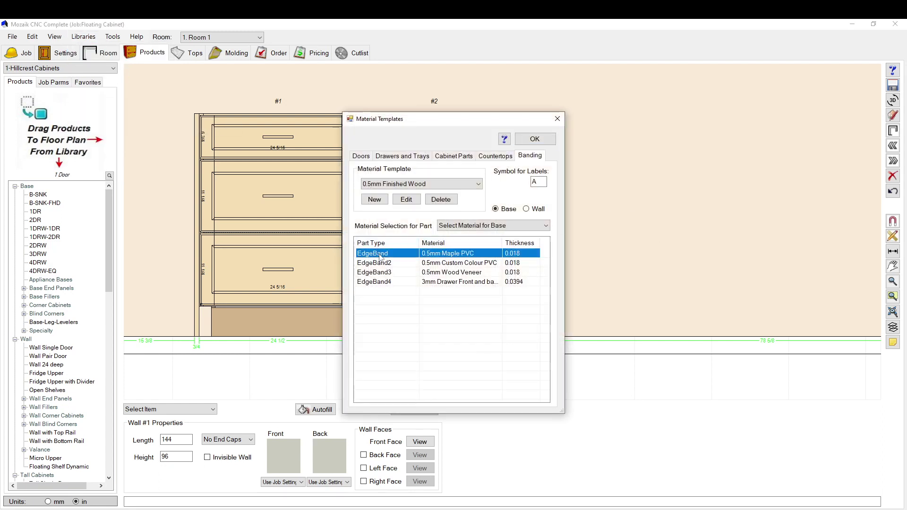
{"action": "left_click", "coordinate": [382, 263]}
{"action": "left_click", "coordinate": [384, 272]}
{"action": "left_click", "coordinate": [384, 282]}
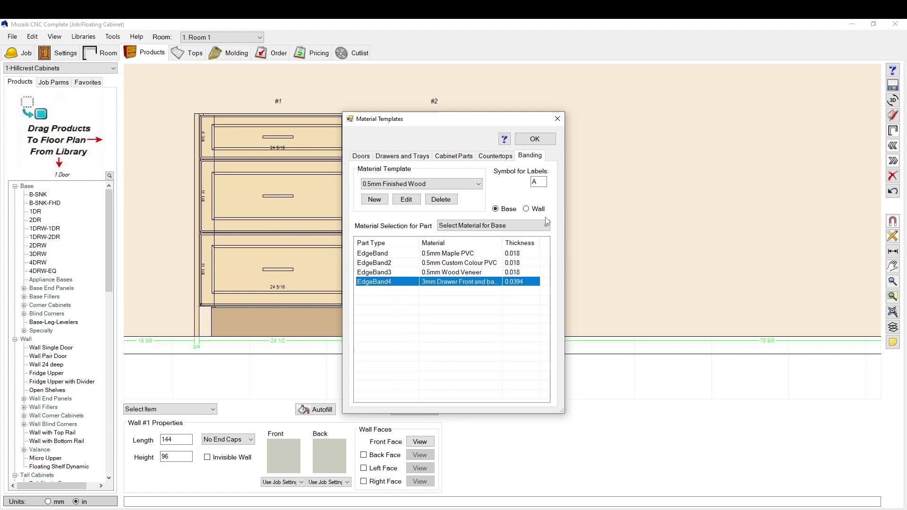
{"action": "left_click", "coordinate": [383, 264]}
{"action": "left_click", "coordinate": [384, 272]}
{"action": "left_click", "coordinate": [383, 282]}
{"action": "left_click", "coordinate": [534, 139]}
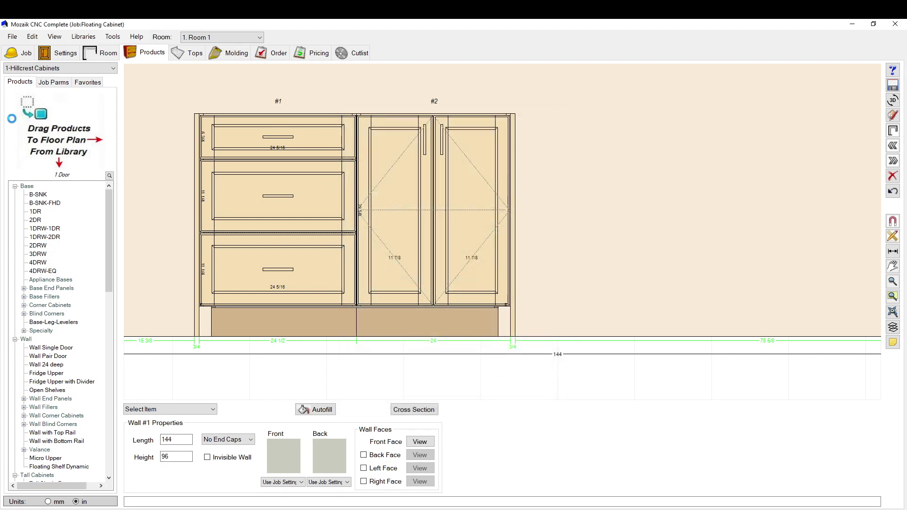
{"action": "left_click", "coordinate": [83, 36]}
{"action": "left_click", "coordinate": [137, 161]}
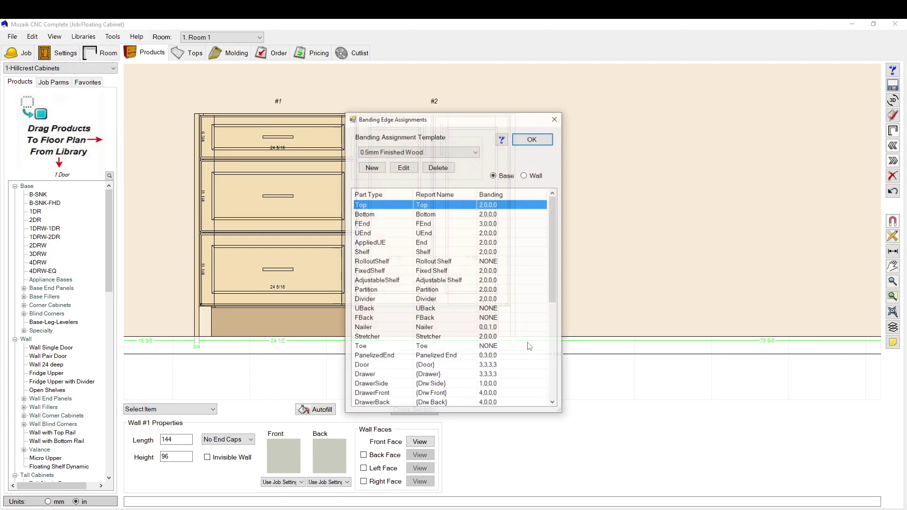
{"action": "scroll", "coordinate": [381, 291], "scroll_direction": "down", "scroll_amount": 7}
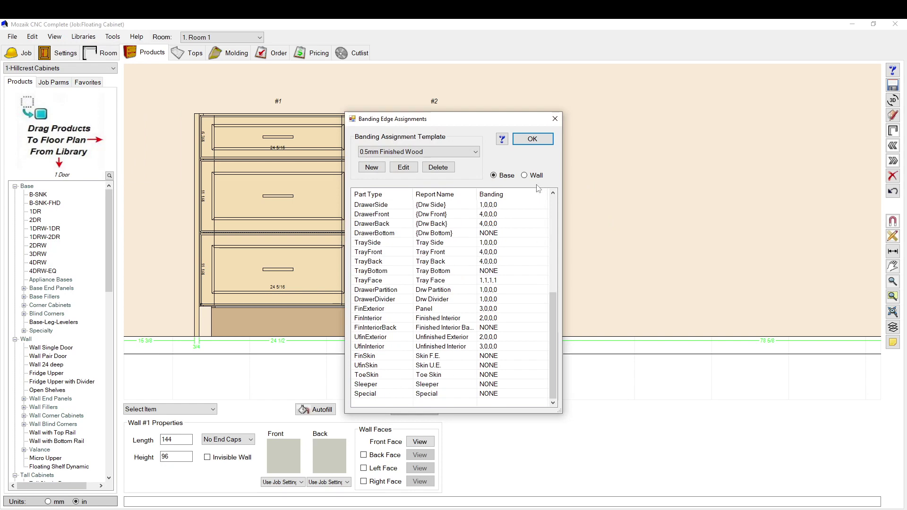
{"action": "scroll", "coordinate": [503, 241], "scroll_direction": "up", "scroll_amount": 7}
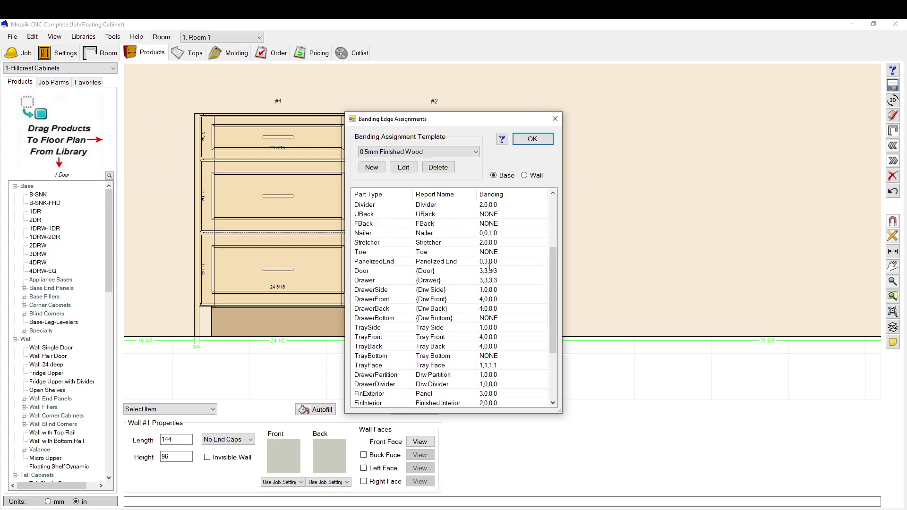
{"action": "left_click", "coordinate": [554, 120]}
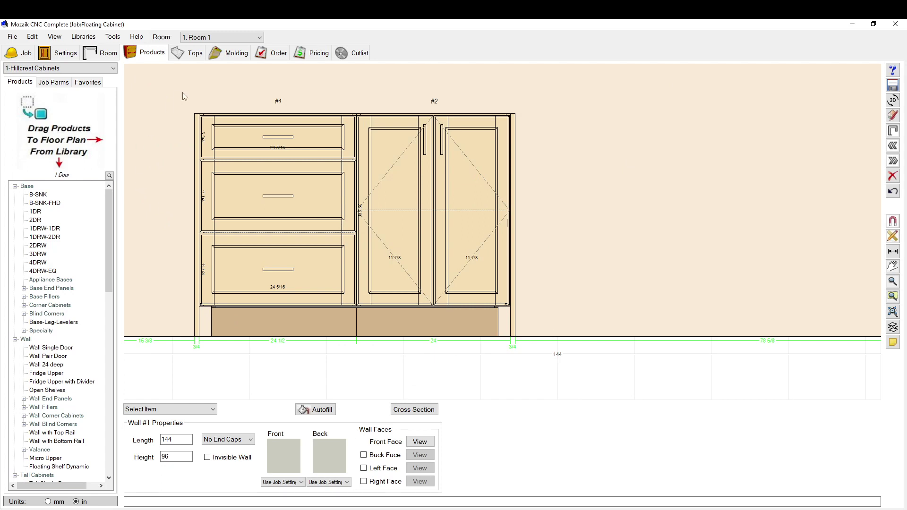
Step: Open Floating Cabinet's Job Parameters from Settings and filter to the Other category
{"action": "left_click", "coordinate": [83, 38]}
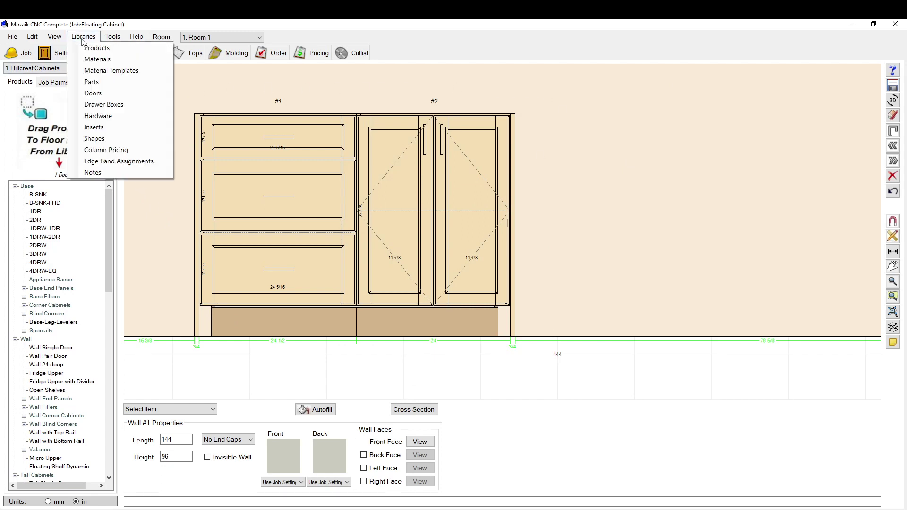
{"action": "left_click", "coordinate": [83, 38]}
{"action": "left_click", "coordinate": [61, 52]}
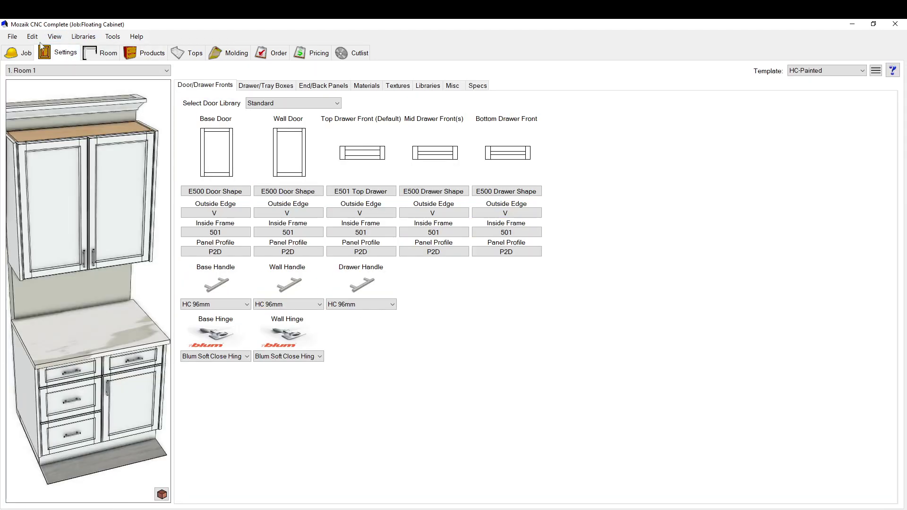
{"action": "left_click", "coordinate": [33, 37]}
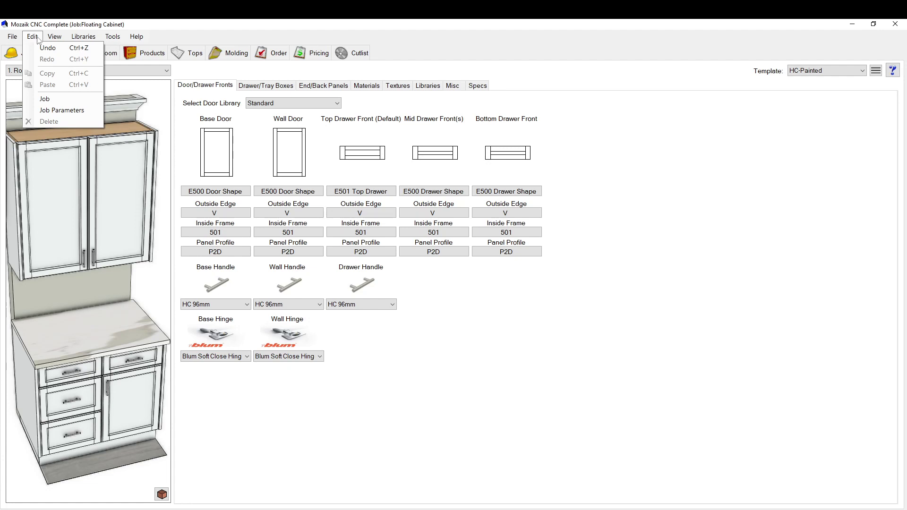
{"action": "mouse_move", "coordinate": [83, 37]}
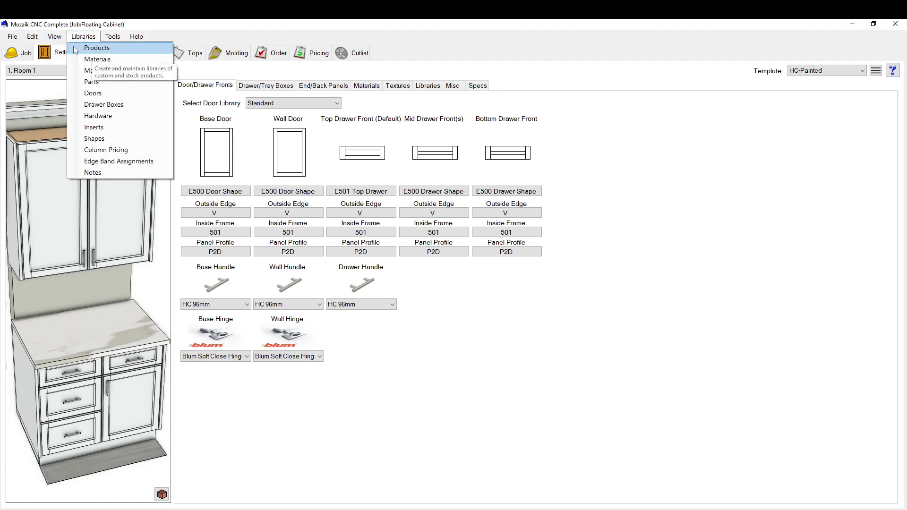
{"action": "mouse_move", "coordinate": [32, 37]}
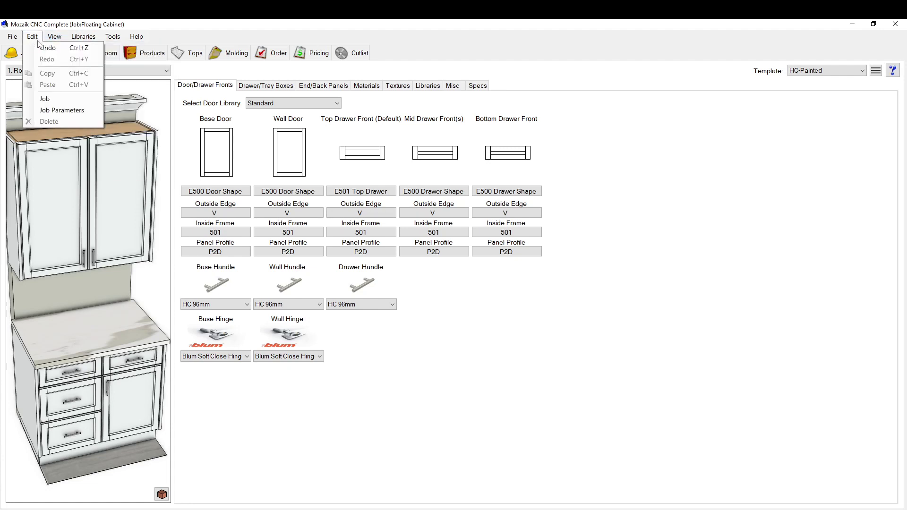
{"action": "left_click", "coordinate": [62, 110]}
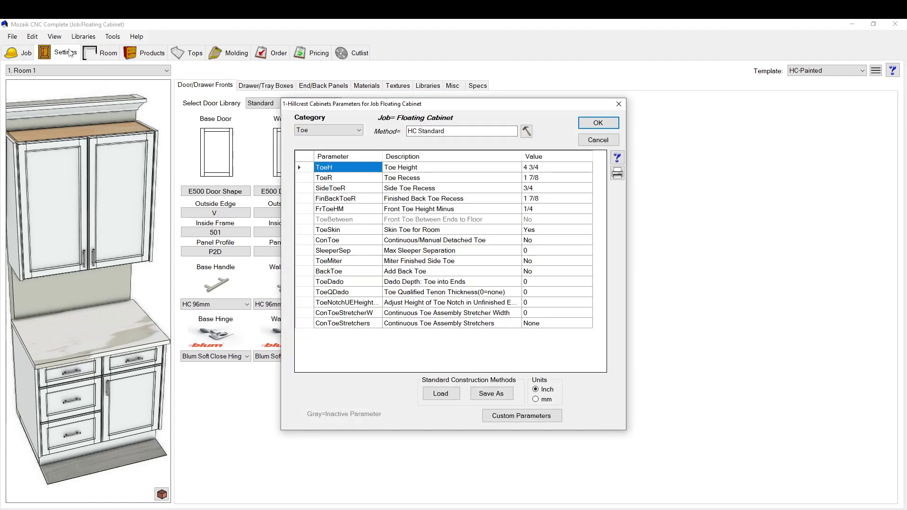
{"action": "left_click", "coordinate": [356, 131]}
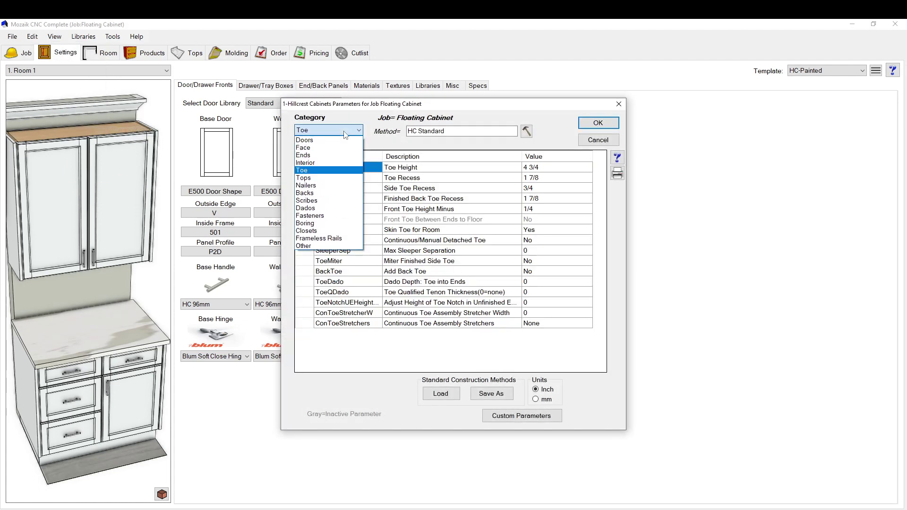
{"action": "left_click", "coordinate": [331, 246]}
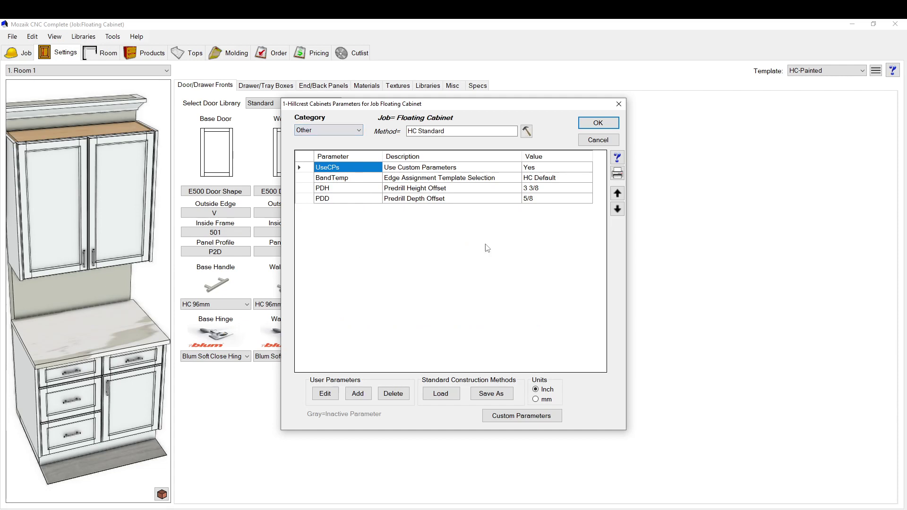
Step: Change BandTemp from HC Default to Funky Assign and save the job parameters
{"action": "left_click", "coordinate": [314, 177]}
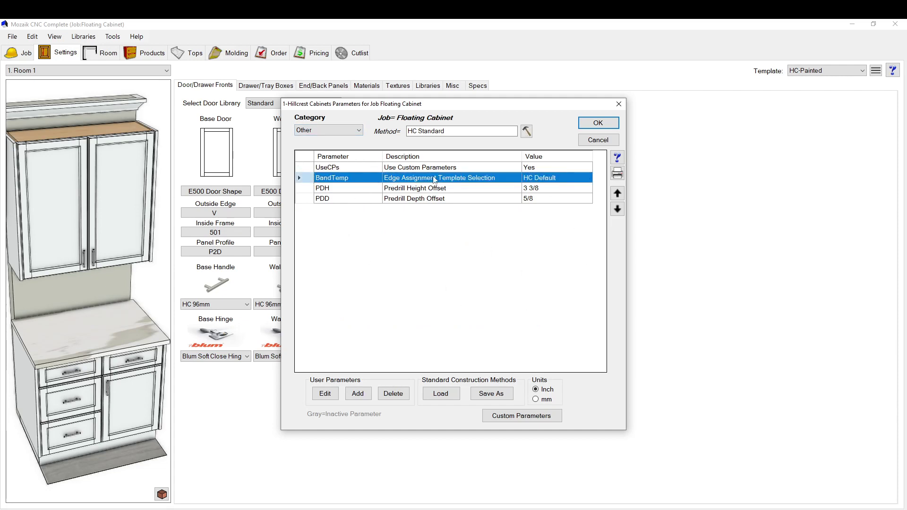
{"action": "left_click", "coordinate": [567, 178]}
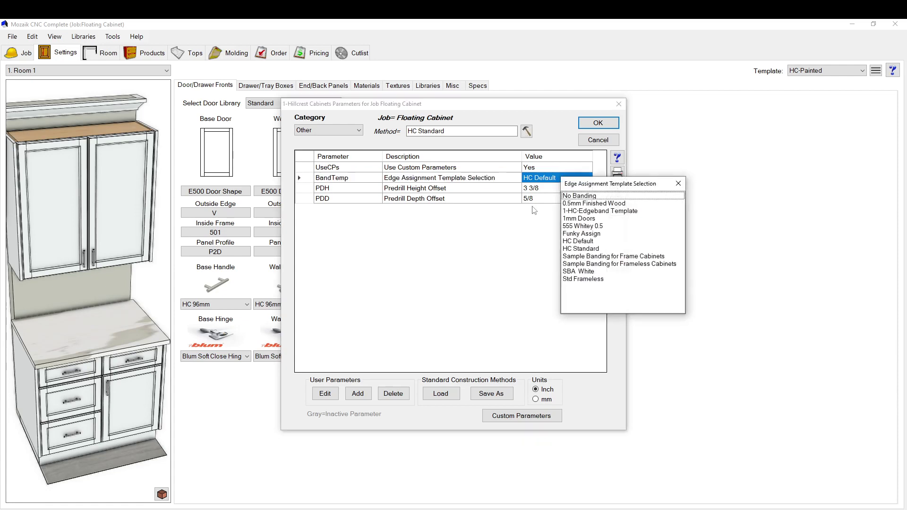
{"action": "left_click", "coordinate": [679, 184]}
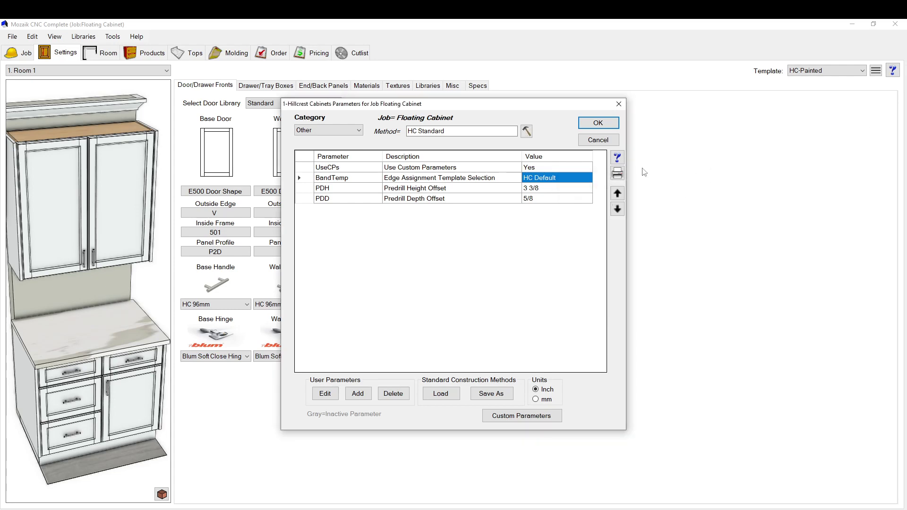
{"action": "left_click", "coordinate": [533, 178]}
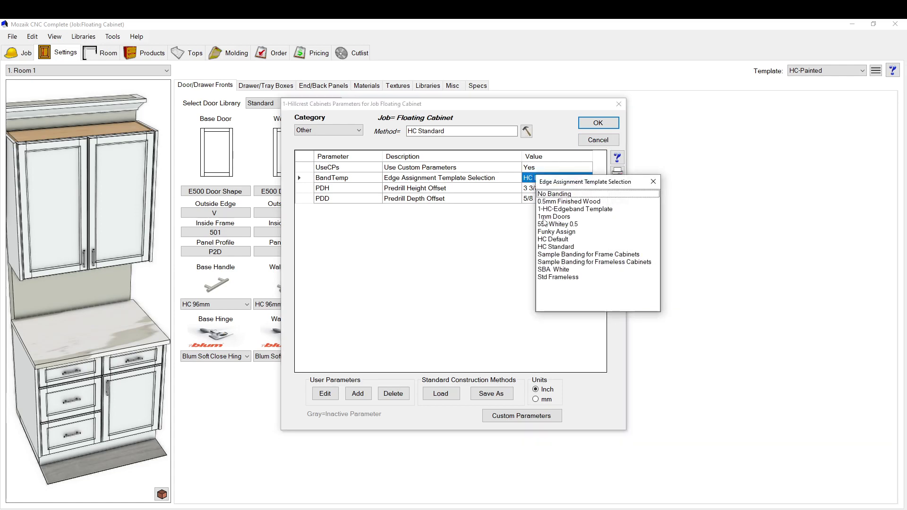
{"action": "left_click", "coordinate": [556, 231]}
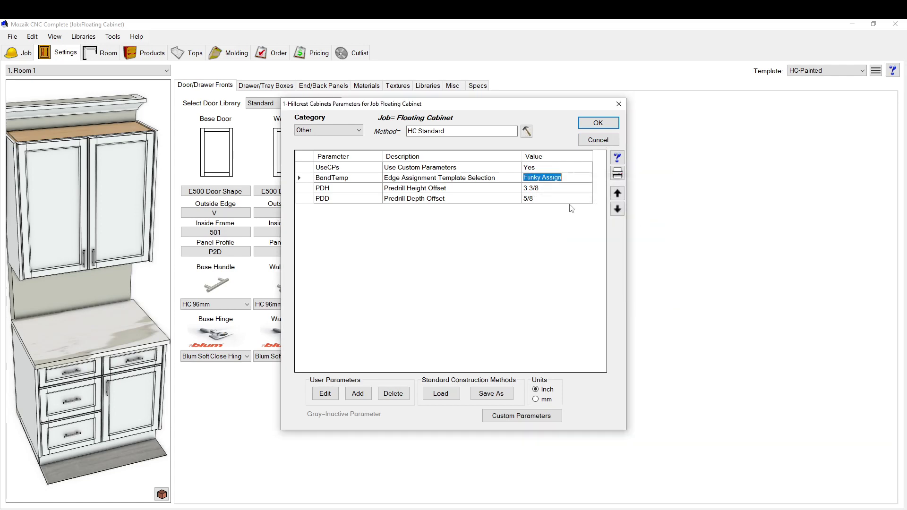
{"action": "left_click", "coordinate": [598, 122]}
{"action": "left_click", "coordinate": [522, 295]}
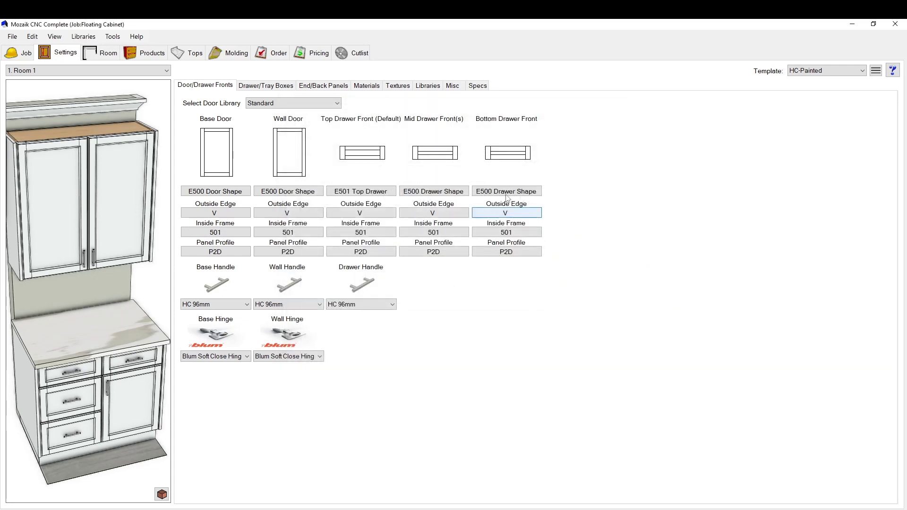
{"action": "left_click", "coordinate": [82, 39]}
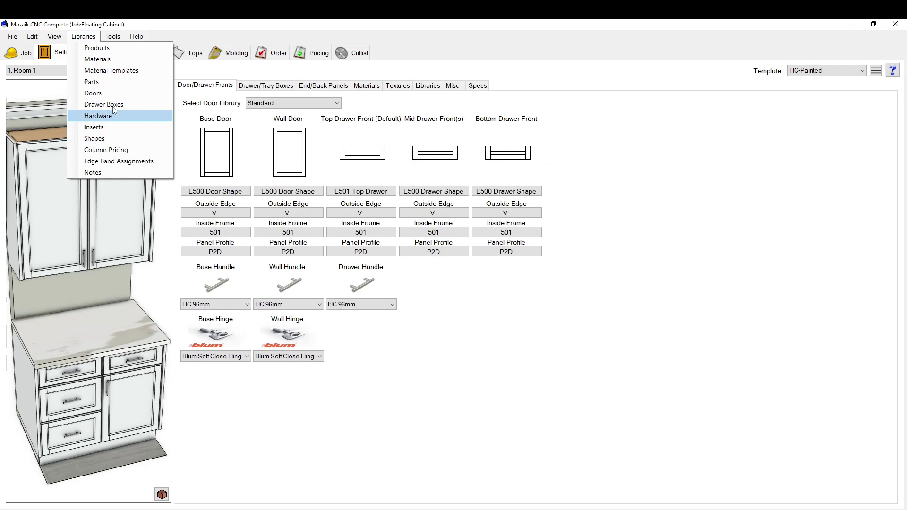
{"action": "left_click", "coordinate": [118, 162]}
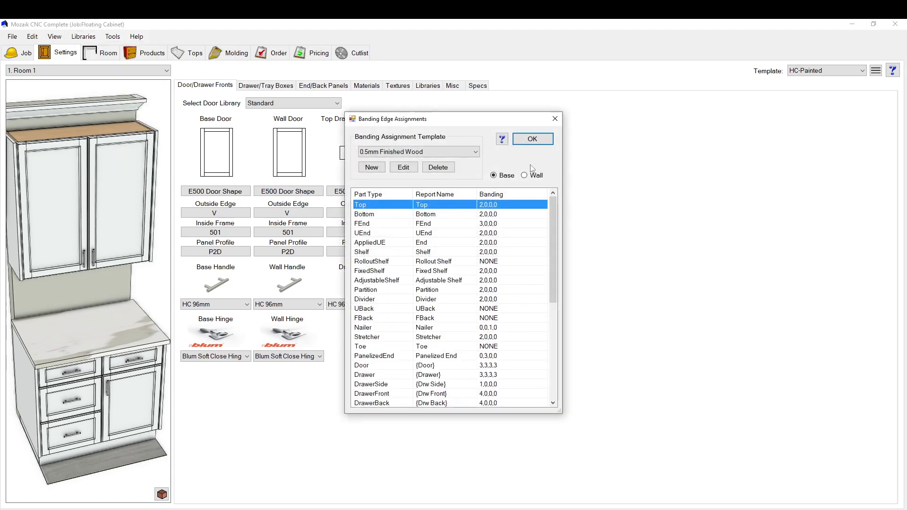
{"action": "left_click", "coordinate": [445, 152]}
{"action": "left_click", "coordinate": [486, 199]}
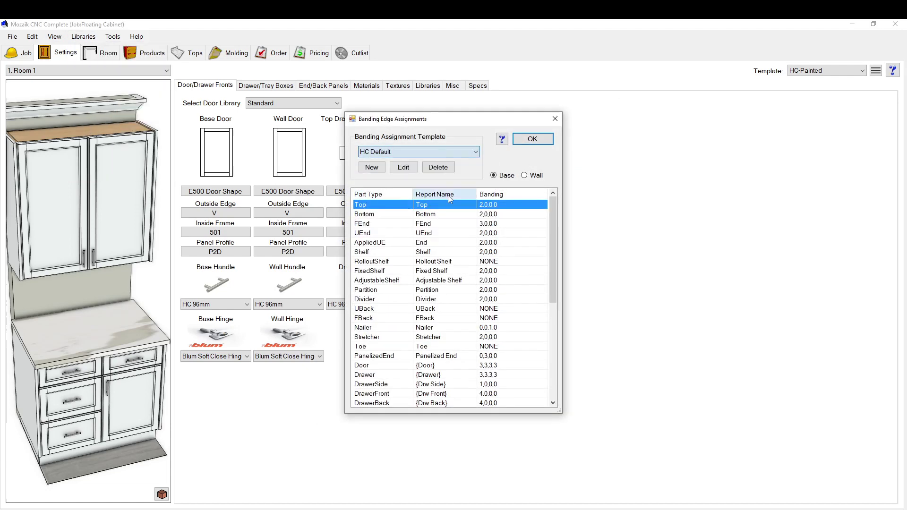
{"action": "double_click", "coordinate": [489, 233]}
{"action": "left_click", "coordinate": [620, 231]}
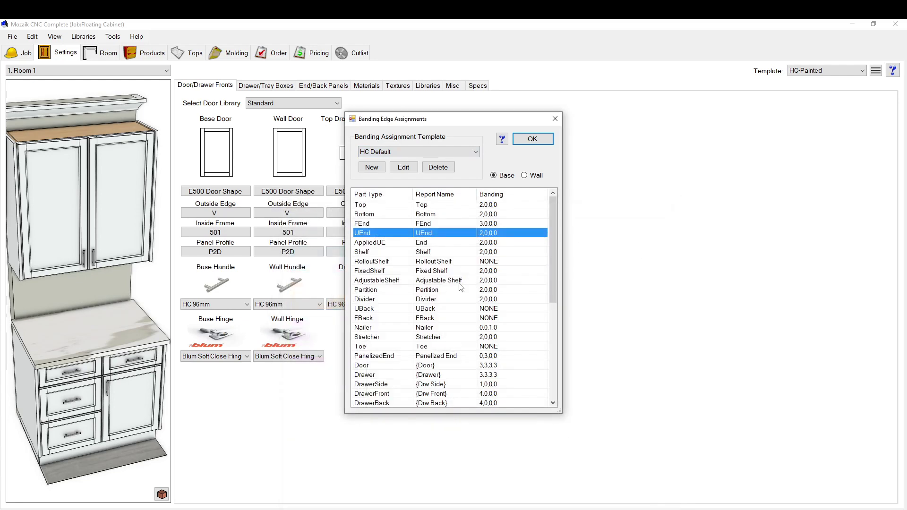
{"action": "left_click", "coordinate": [555, 118]}
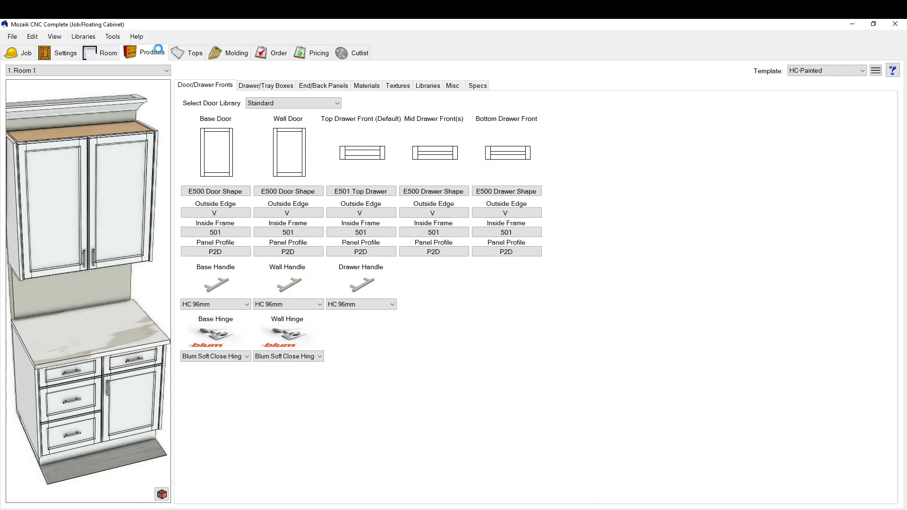
Step: Open cabinet #2 (2DR) in the Product Editor and check its BandTemp parameter override
{"action": "left_click", "coordinate": [140, 53]}
{"action": "left_click", "coordinate": [441, 198]}
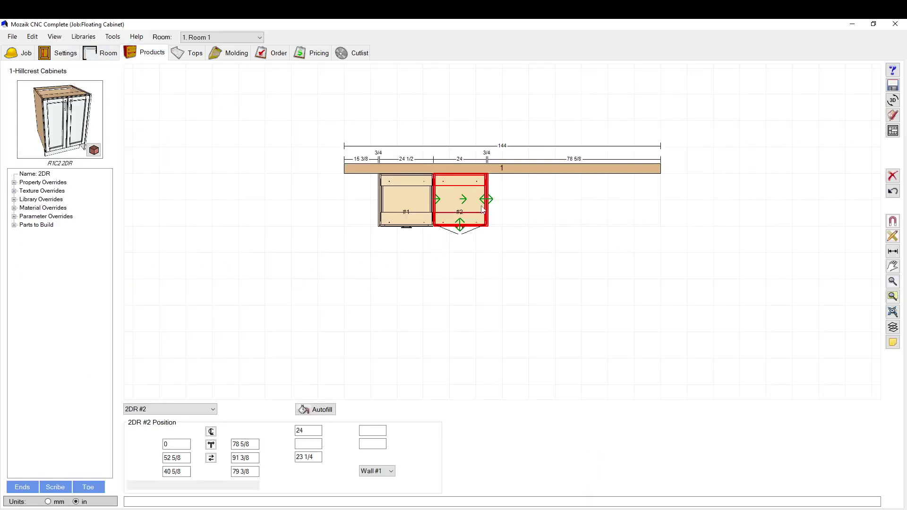
{"action": "double_click", "coordinate": [458, 212]}
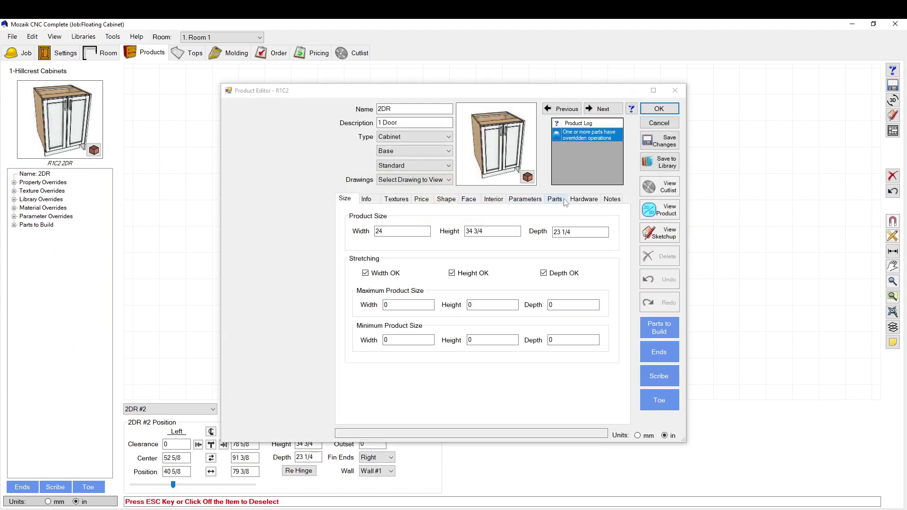
{"action": "left_click", "coordinate": [527, 200]}
{"action": "left_click", "coordinate": [477, 412]}
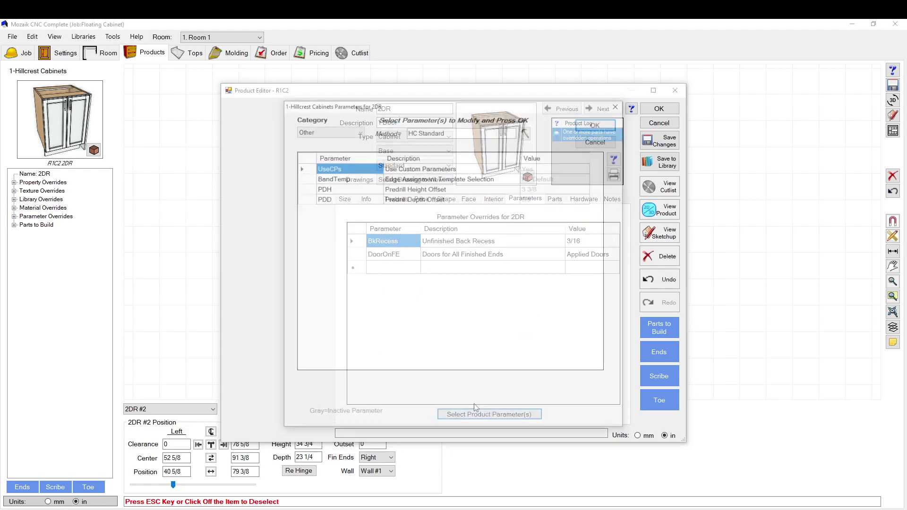
{"action": "left_click", "coordinate": [416, 180]}
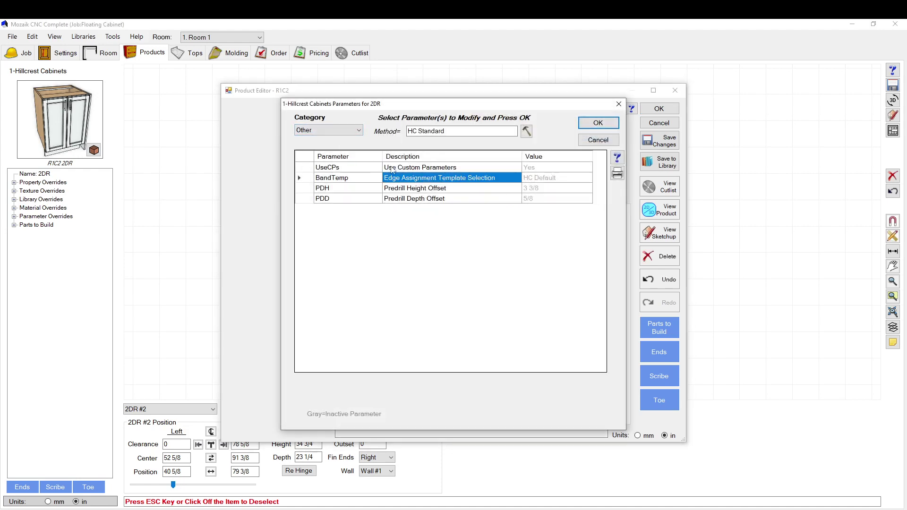
{"action": "left_click", "coordinate": [597, 140]}
Step: Band the Adjustable Shelf's edge B with 0.5mm Maple PVC and edge C with Banding 2
{"action": "left_click", "coordinate": [555, 198]}
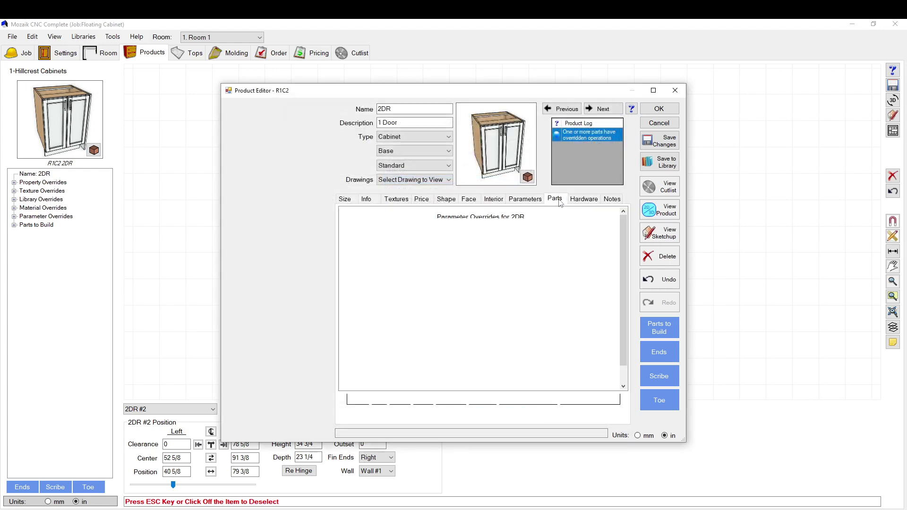
{"action": "left_click", "coordinate": [390, 319]}
{"action": "scroll", "coordinate": [399, 336], "scroll_direction": "down", "scroll_amount": 1}
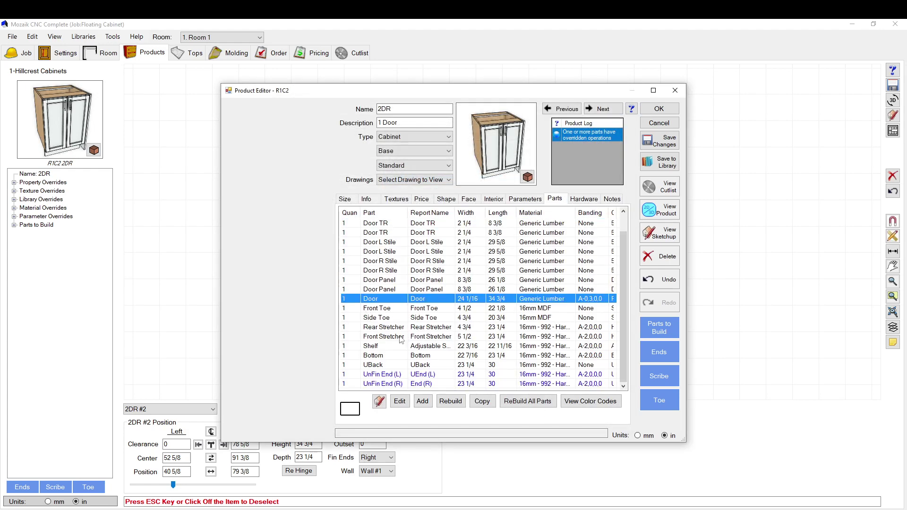
{"action": "double_click", "coordinate": [373, 348]}
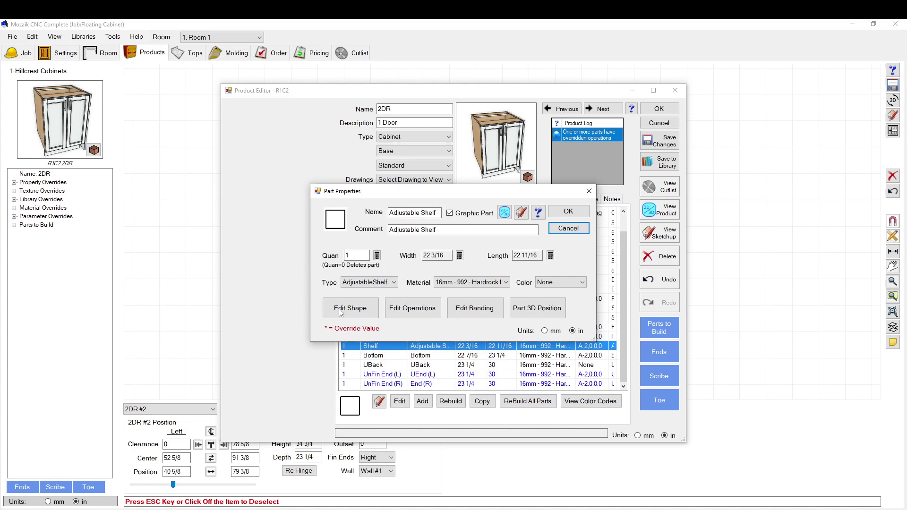
{"action": "left_click", "coordinate": [482, 302]}
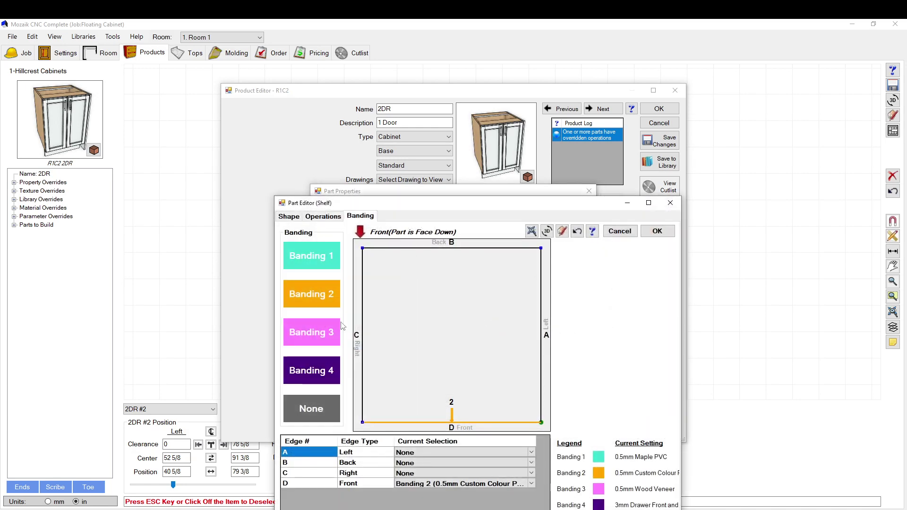
{"action": "left_click", "coordinate": [435, 249]}
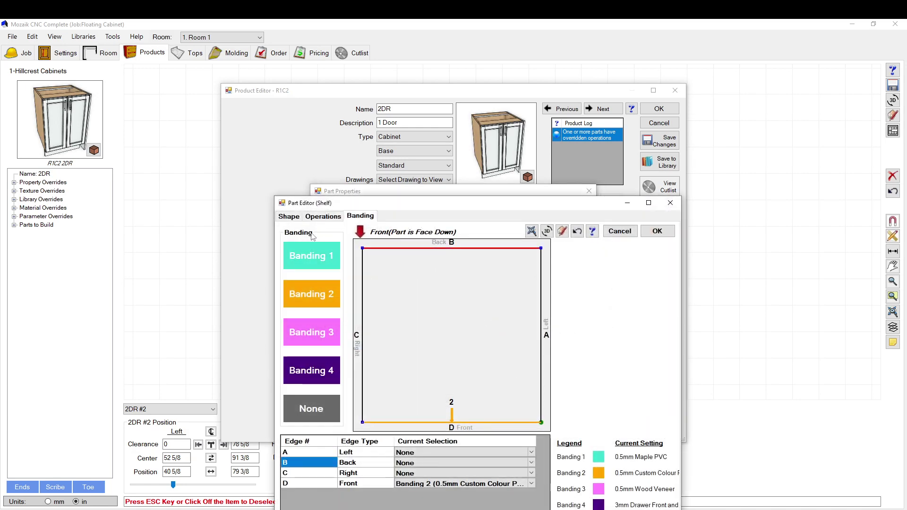
{"action": "left_click", "coordinate": [311, 255]}
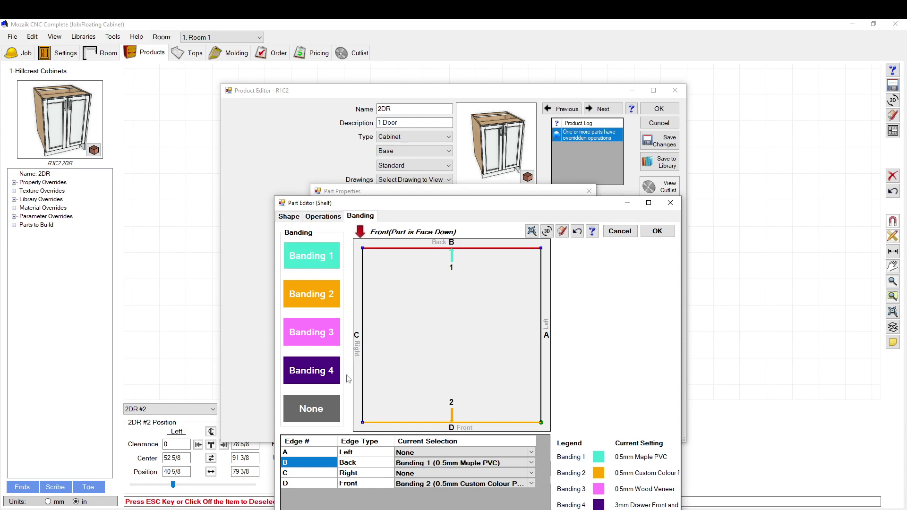
{"action": "left_click", "coordinate": [363, 333]}
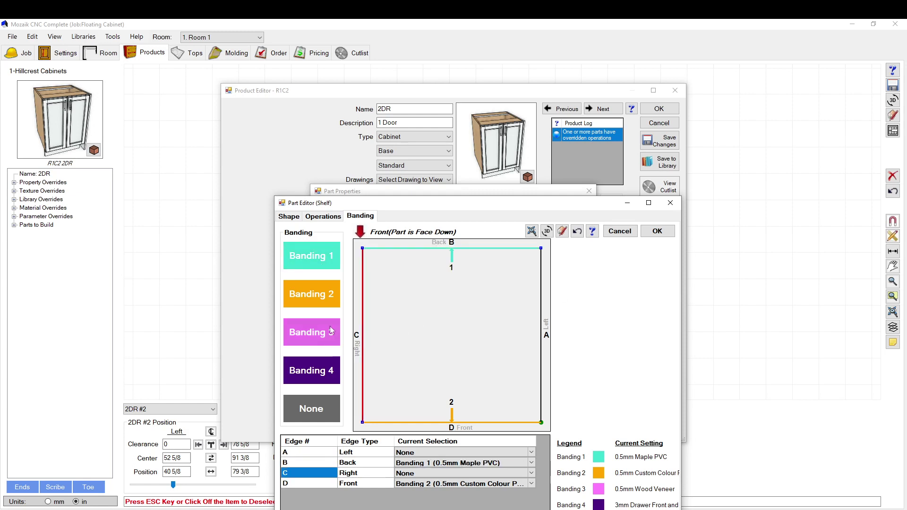
{"action": "left_click", "coordinate": [312, 294]}
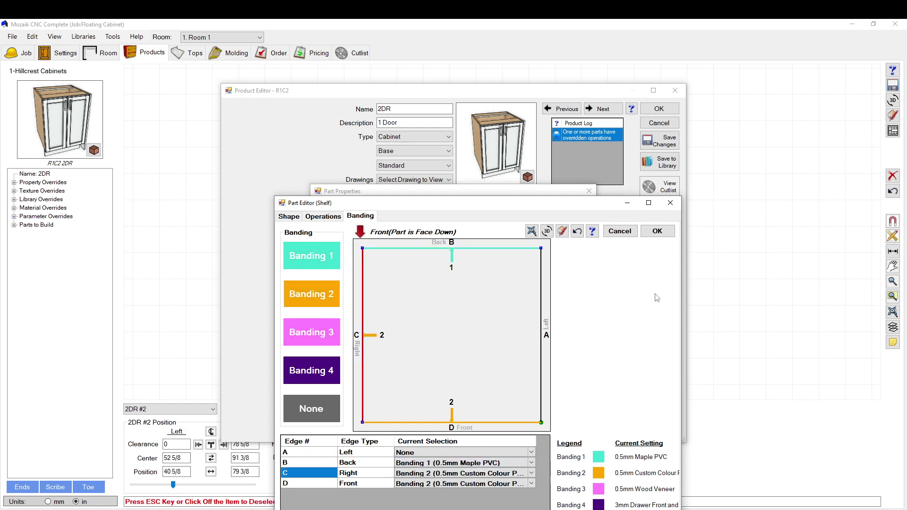
{"action": "left_click", "coordinate": [657, 231]}
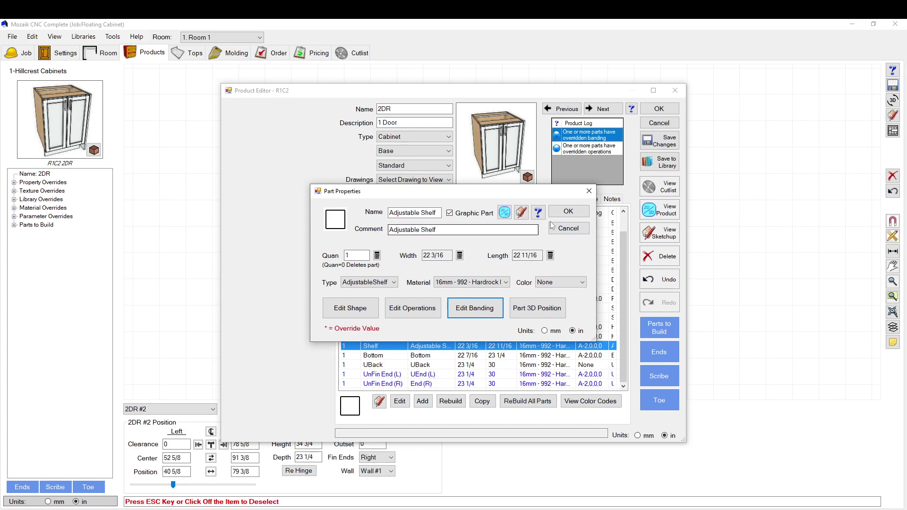
Step: Close the shelf's Part Properties, cancel the Product Editor without saving, and go to the Cutlist
{"action": "left_click", "coordinate": [568, 228]}
{"action": "left_click", "coordinate": [657, 124]}
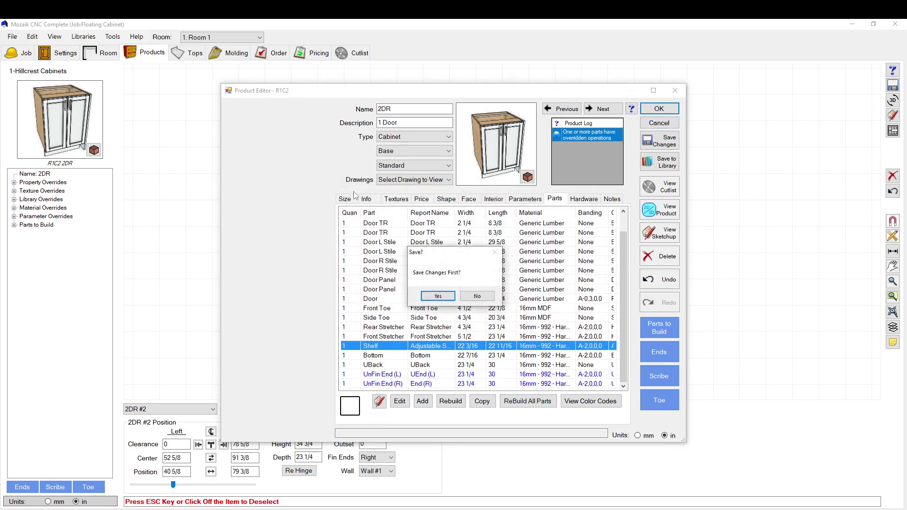
{"action": "left_click", "coordinate": [477, 296]}
{"action": "left_click", "coordinate": [352, 52]}
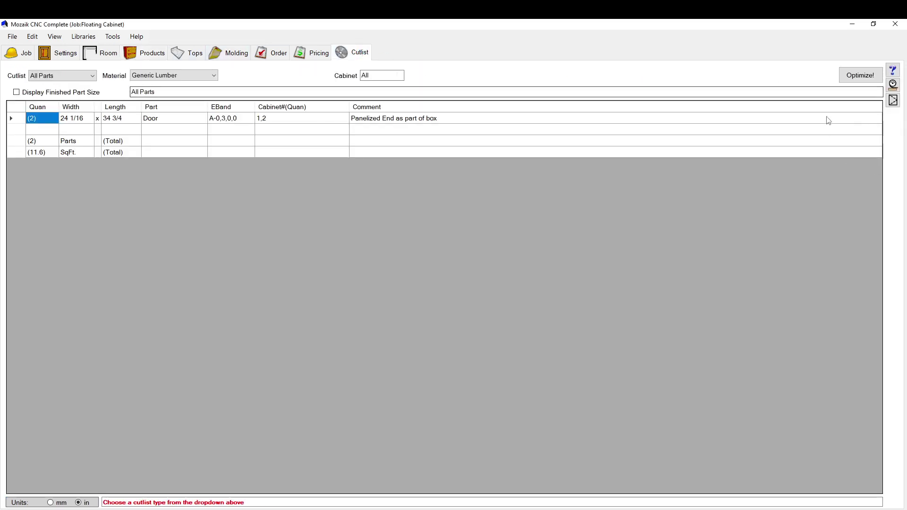
Step: Try optimizing Generic Lumber, then 16mm MDF, dismissing each notice that appears
{"action": "left_click", "coordinate": [859, 75]}
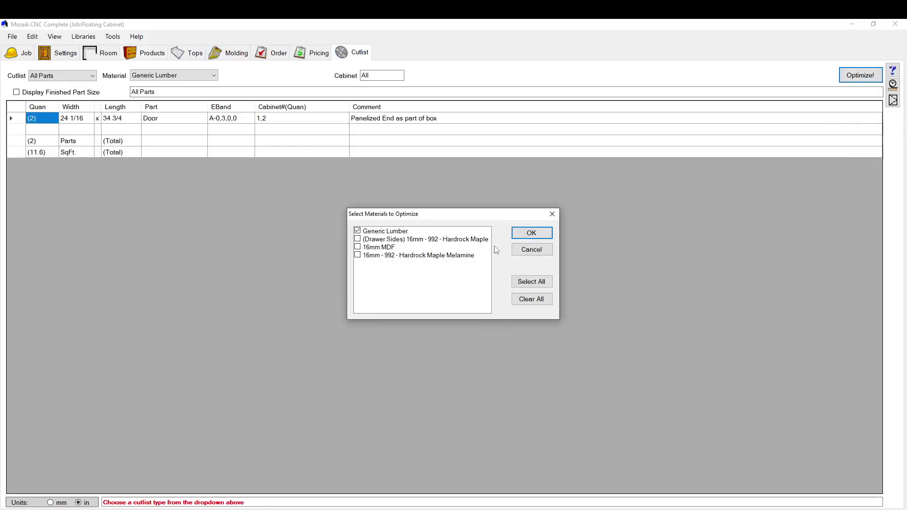
{"action": "left_click", "coordinate": [528, 232]}
{"action": "left_click", "coordinate": [521, 248]}
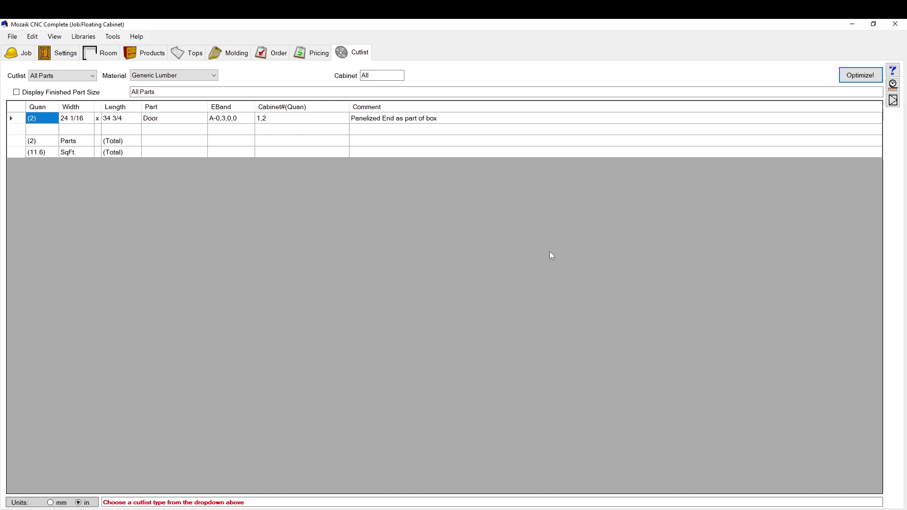
{"action": "left_click", "coordinate": [859, 77]}
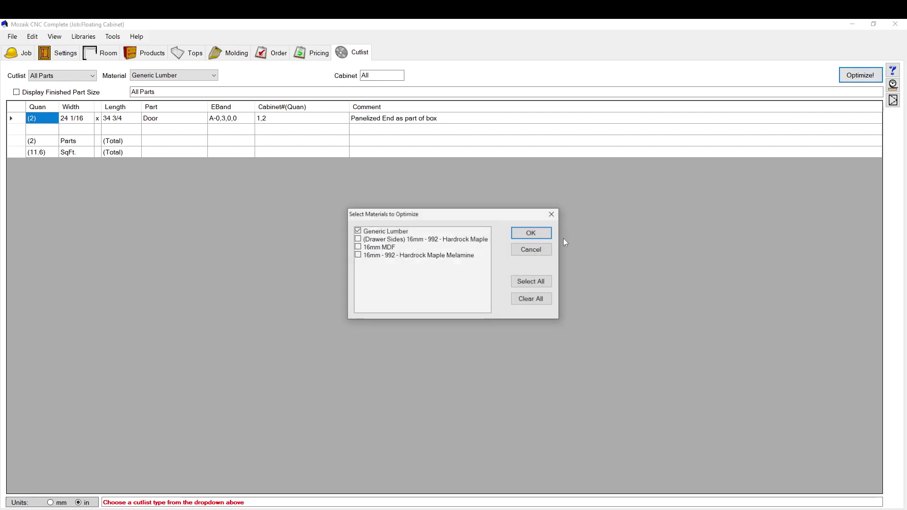
{"action": "left_click", "coordinate": [357, 247]}
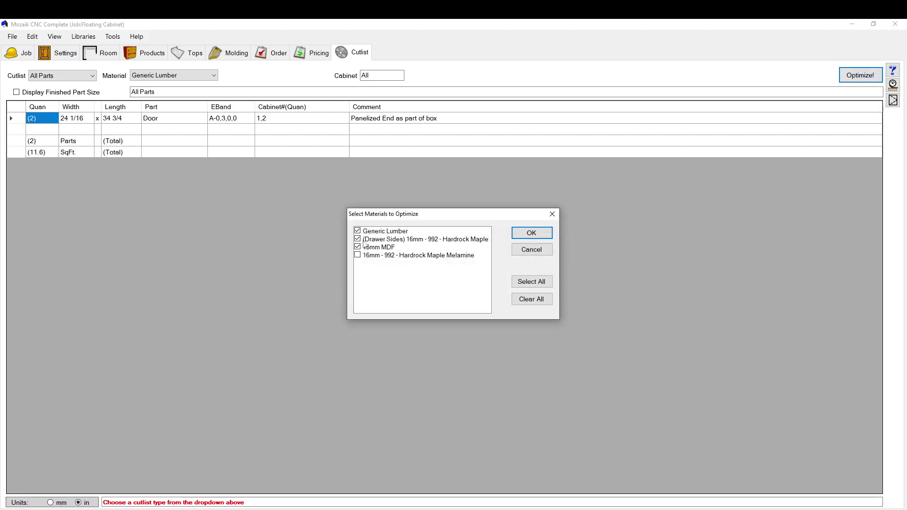
{"action": "left_click", "coordinate": [531, 233]}
{"action": "left_click", "coordinate": [509, 302]}
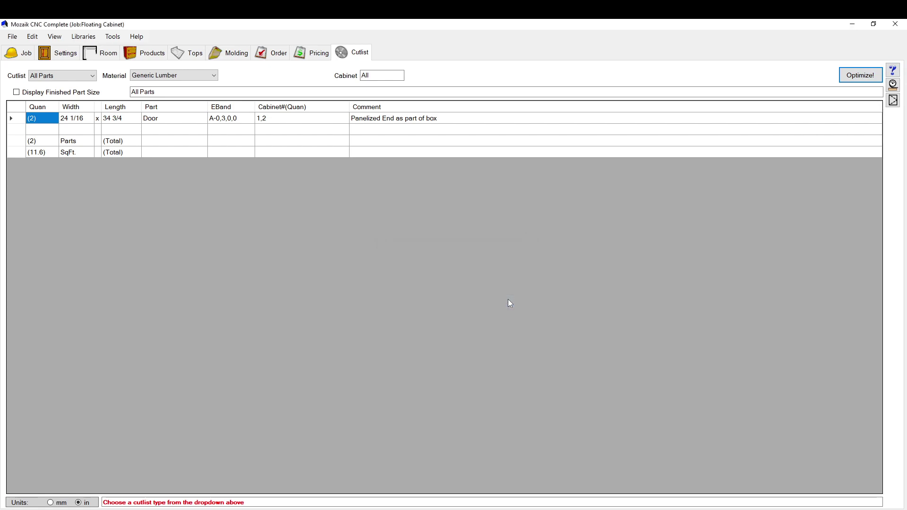
Step: Optimize the (Drawer Sides) 16mm - 992 - Hardrock Maple material
{"action": "left_click", "coordinate": [859, 74]}
{"action": "left_click", "coordinate": [358, 239]}
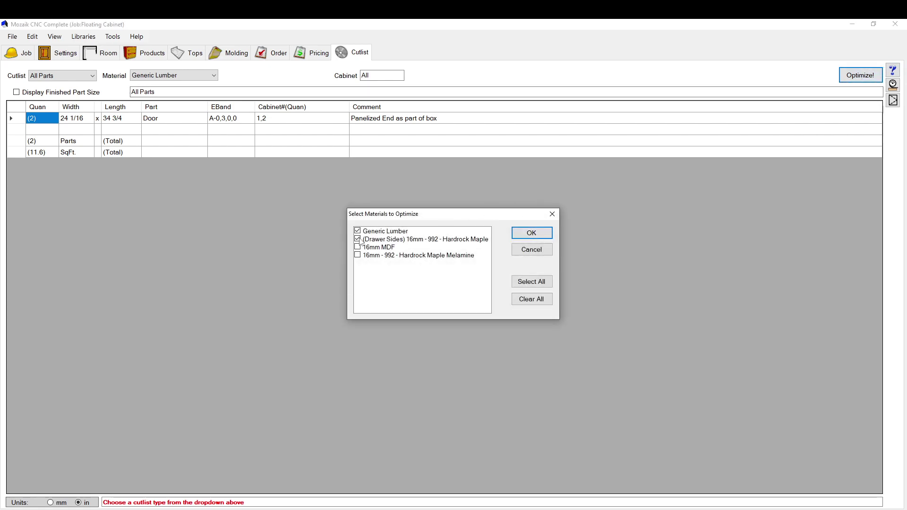
{"action": "left_click", "coordinate": [530, 233]}
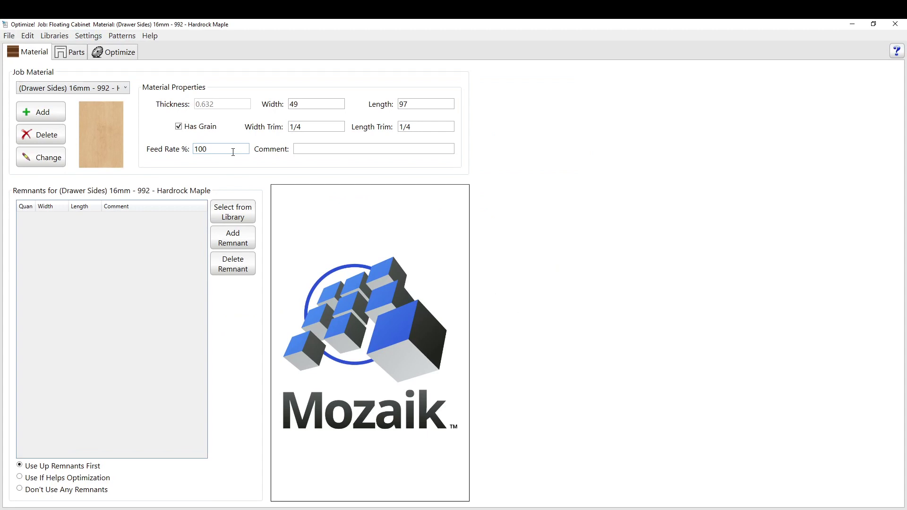
Step: Run the optimization and preview the Dbm #15 label in the Labels view
{"action": "left_click", "coordinate": [111, 53]}
{"action": "left_click", "coordinate": [870, 78]}
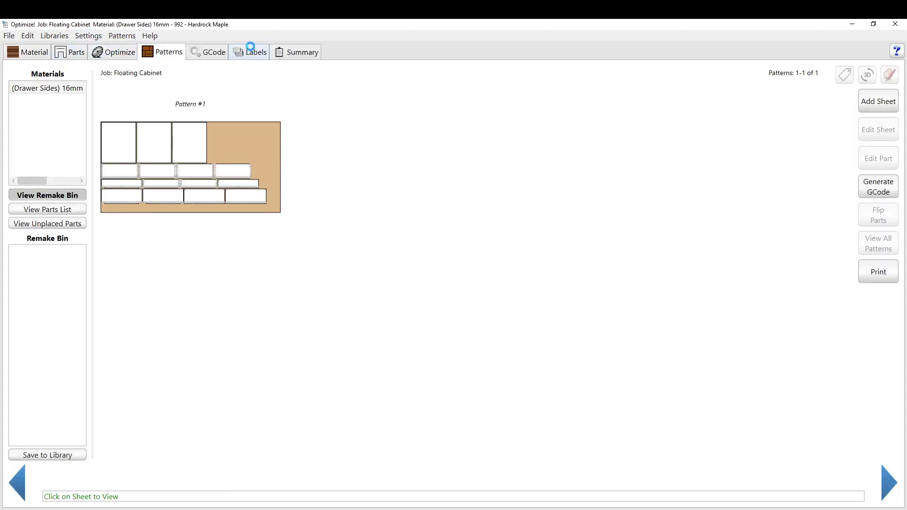
{"action": "left_click", "coordinate": [250, 48]}
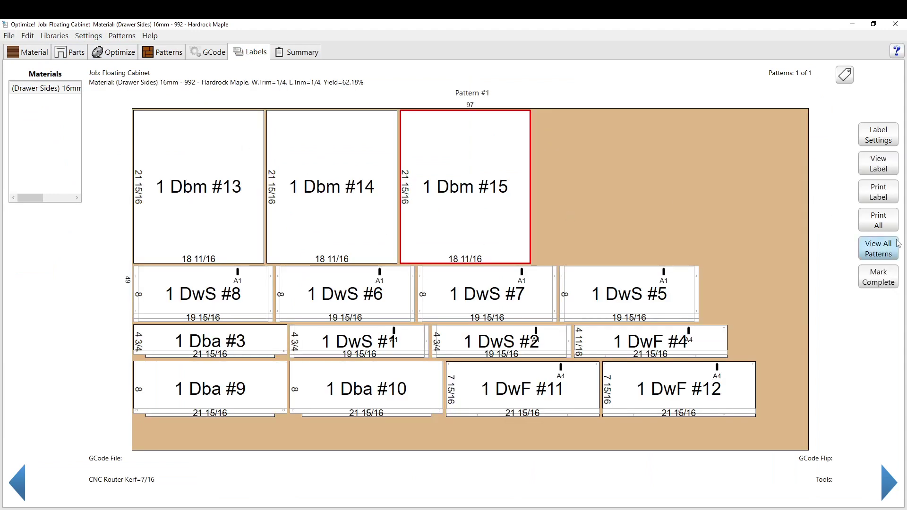
{"action": "left_click", "coordinate": [891, 170]}
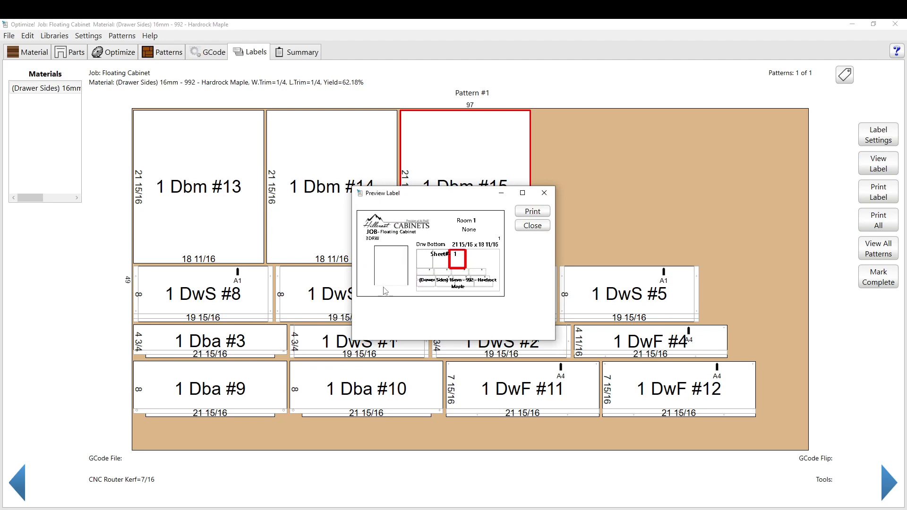
{"action": "left_click", "coordinate": [533, 225]}
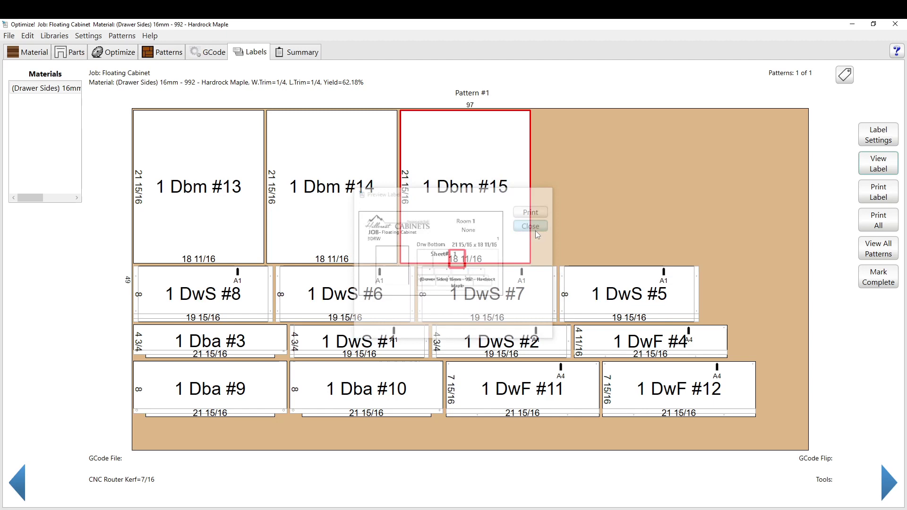
Step: Preview the label for drawer side DwS #5, then close the optimizer window
{"action": "left_click", "coordinate": [636, 289]}
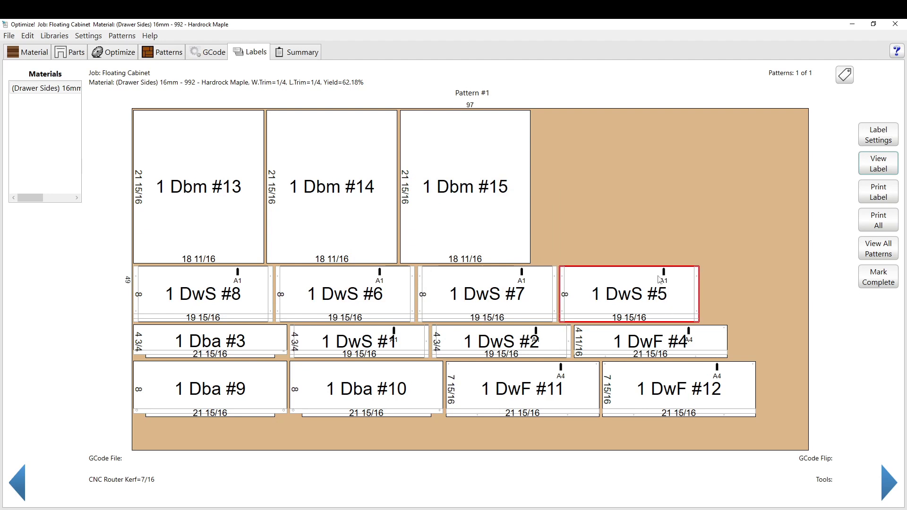
{"action": "left_click", "coordinate": [879, 165]}
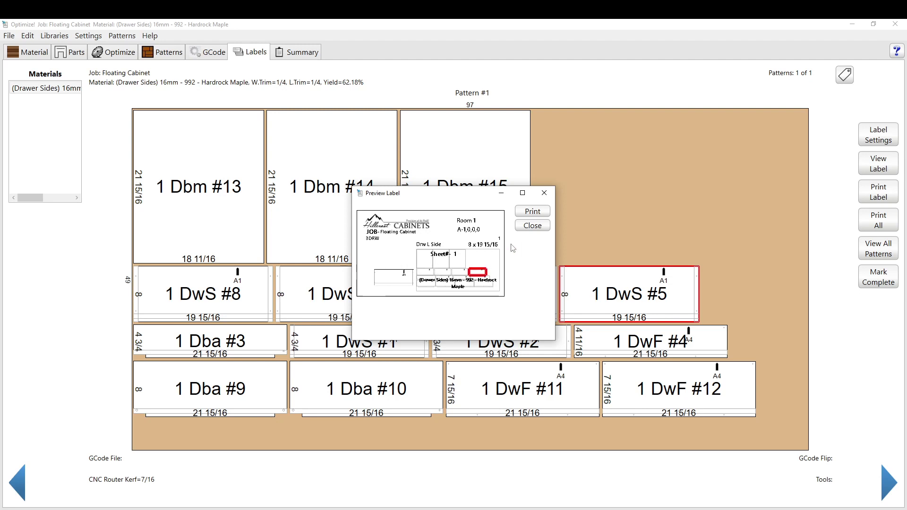
{"action": "left_click", "coordinate": [533, 226]}
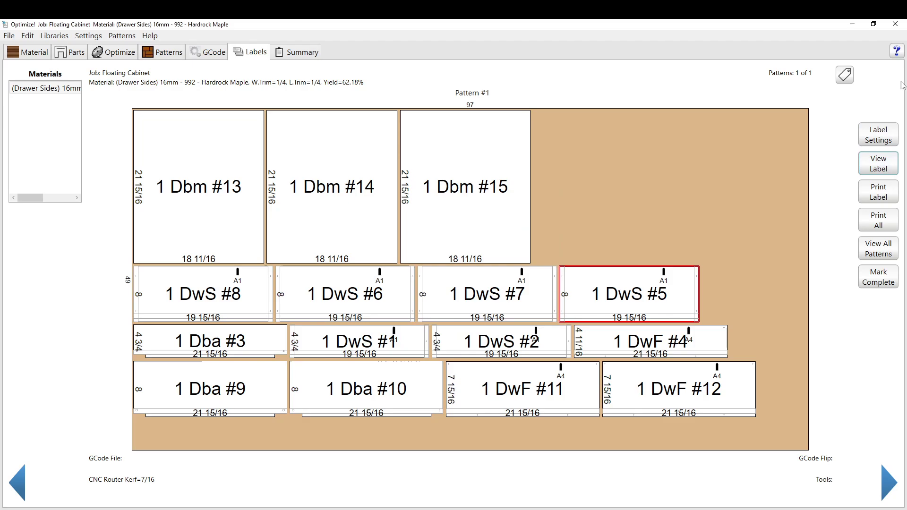
{"action": "left_click", "coordinate": [902, 25]}
Step: Leave the optimizer without saving changes
{"action": "left_click", "coordinate": [453, 282]}
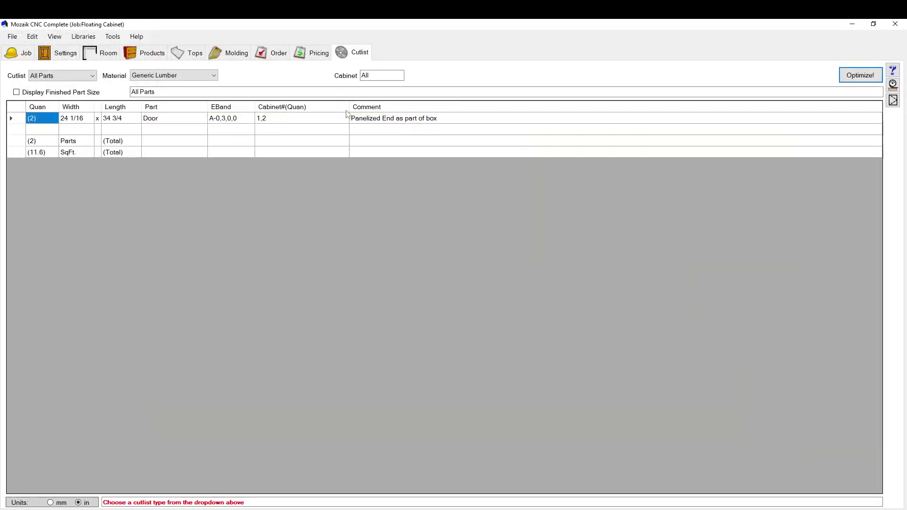
{"action": "left_click", "coordinate": [84, 36]}
{"action": "left_click", "coordinate": [83, 36]}
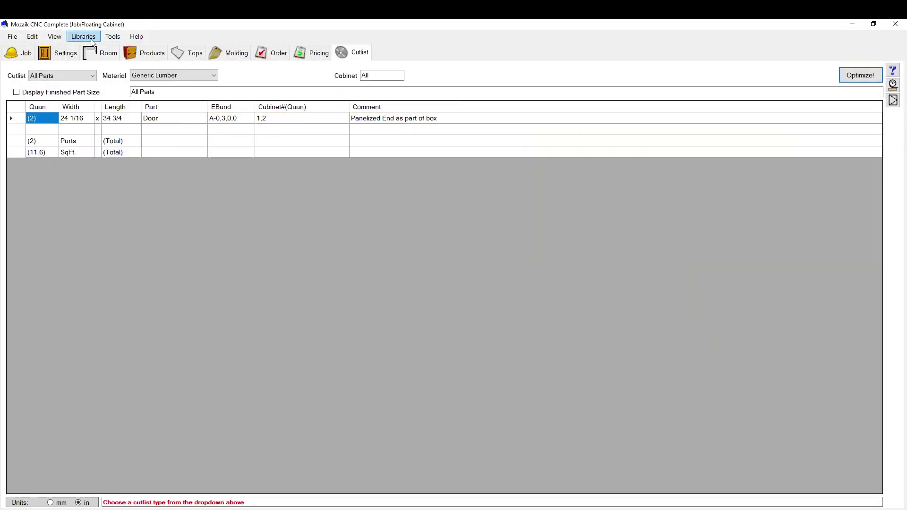
Step: Show the job's Materials settings and view Job Parameters without changing anything
{"action": "left_click", "coordinate": [62, 53]}
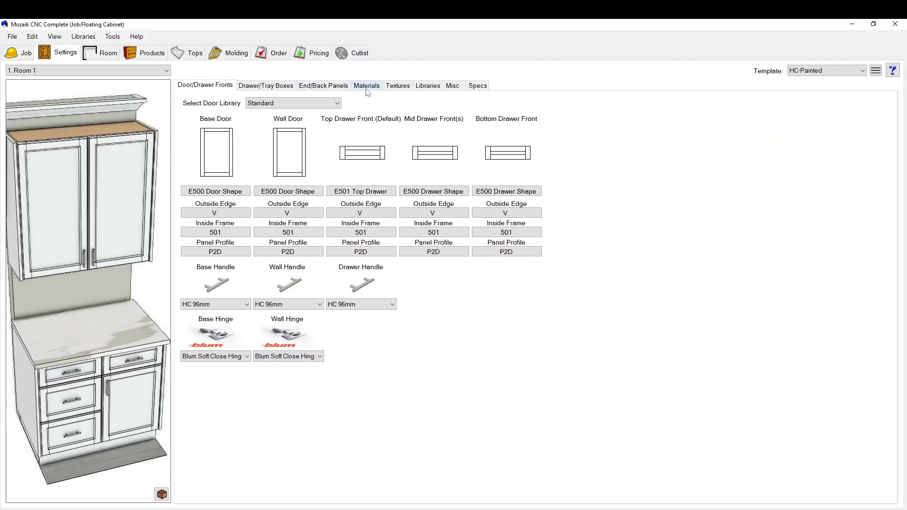
{"action": "left_click", "coordinate": [373, 87]}
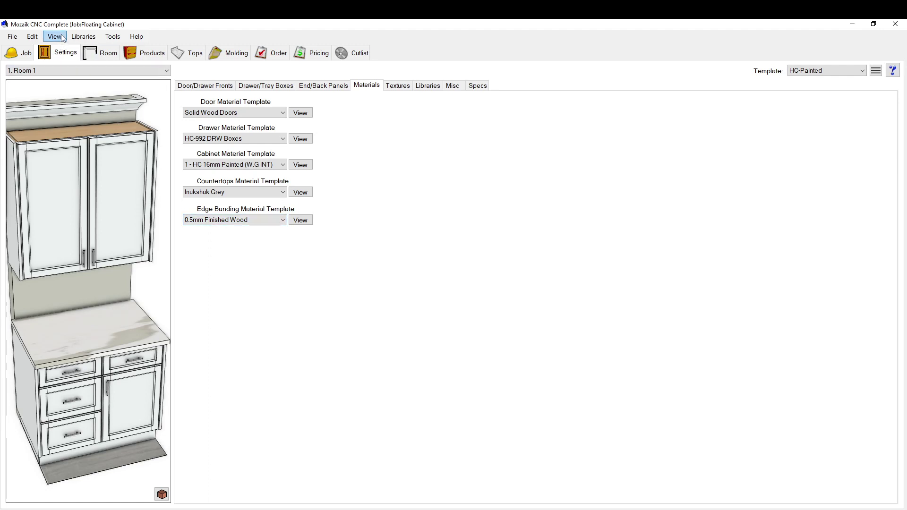
{"action": "left_click", "coordinate": [32, 37]}
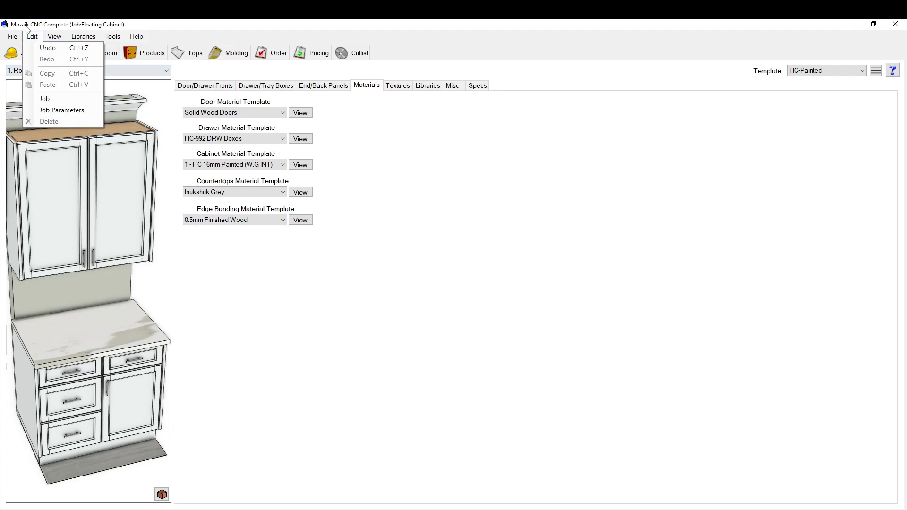
{"action": "left_click", "coordinate": [52, 110]}
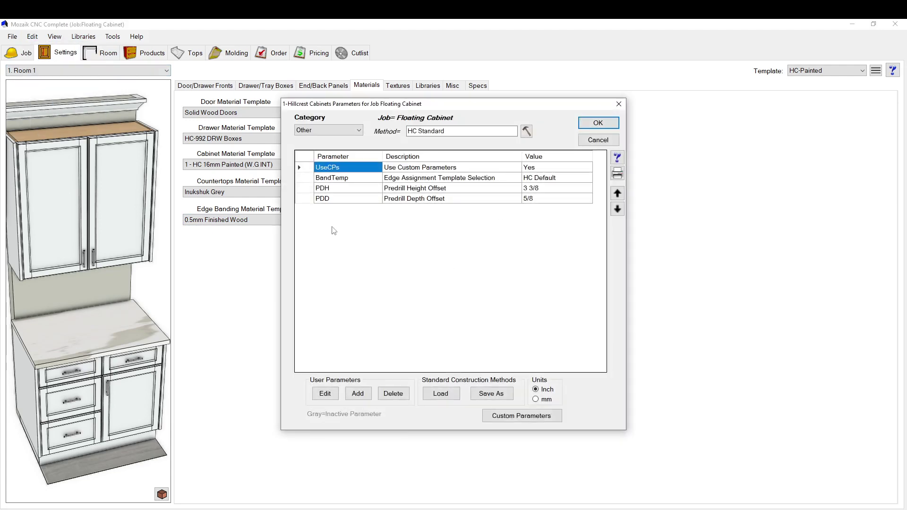
{"action": "left_click", "coordinate": [598, 140]}
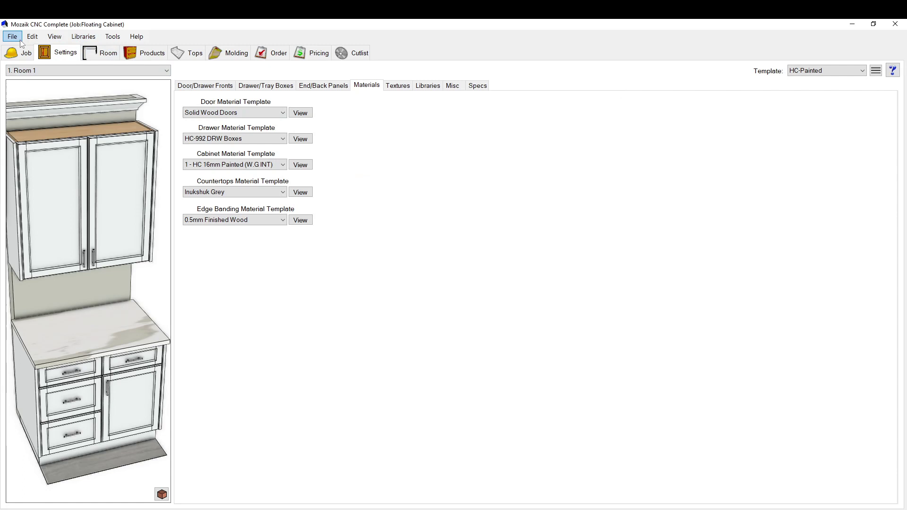
{"action": "left_click", "coordinate": [84, 38]}
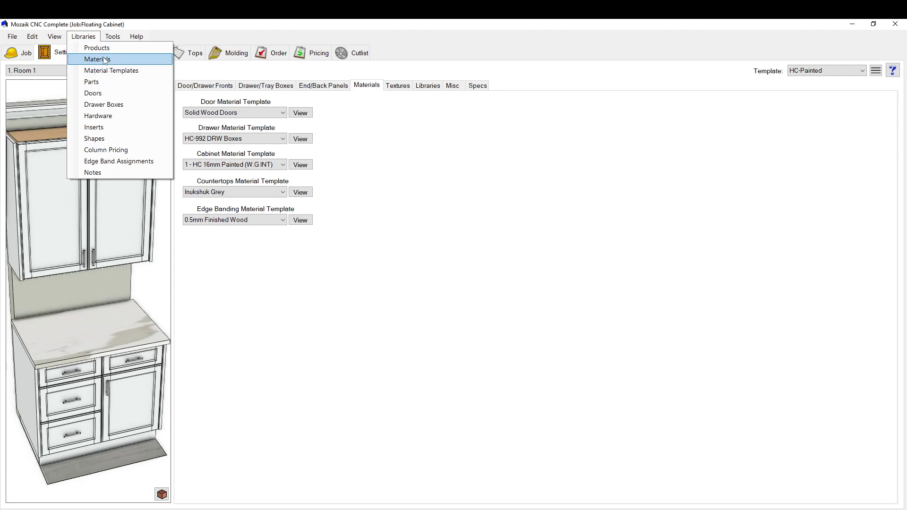
{"action": "left_click", "coordinate": [103, 59]}
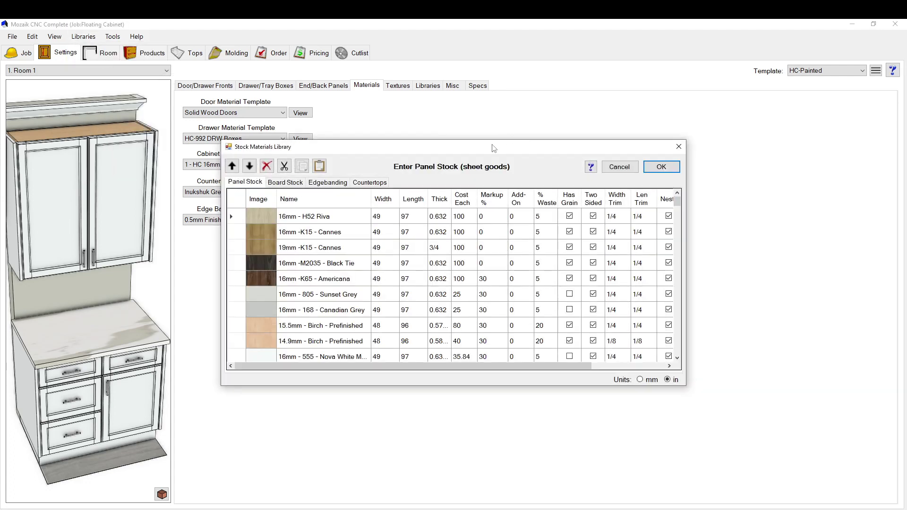
{"action": "left_click", "coordinate": [336, 183]}
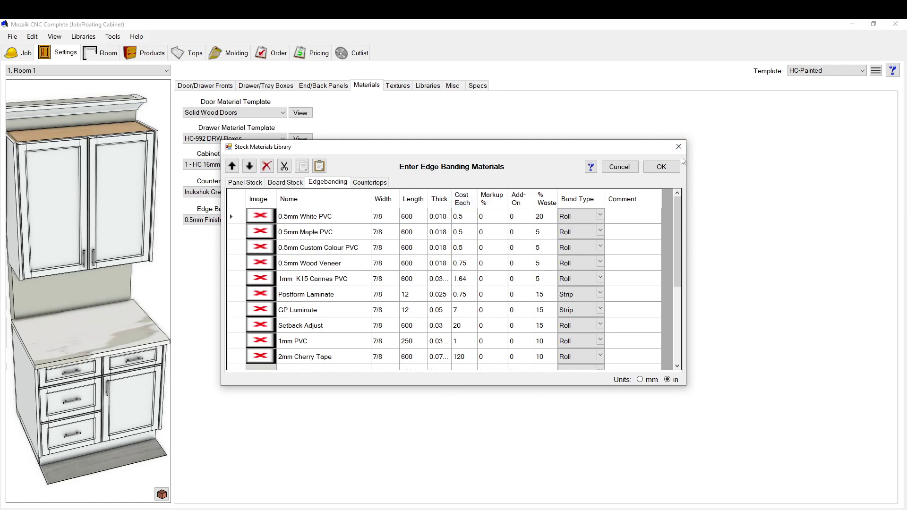
{"action": "left_click", "coordinate": [672, 167]}
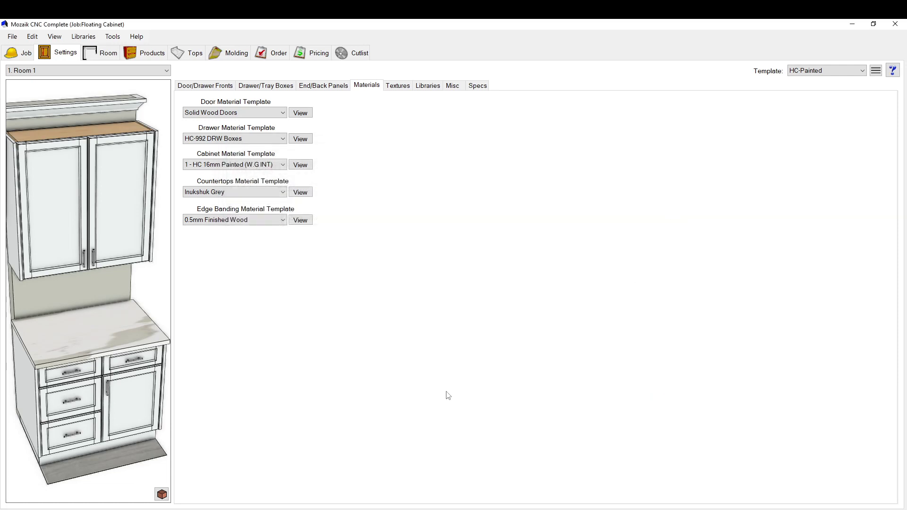
{"action": "left_click", "coordinate": [84, 37]}
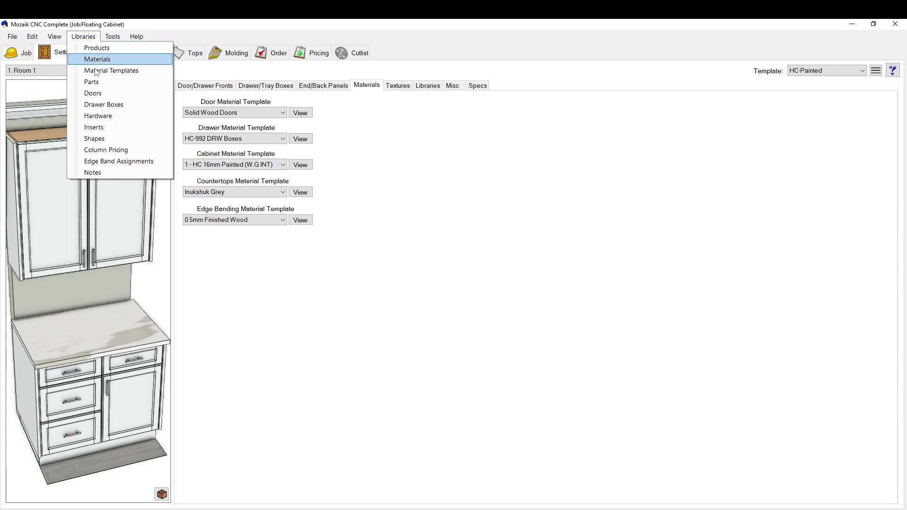
{"action": "left_click", "coordinate": [97, 71]}
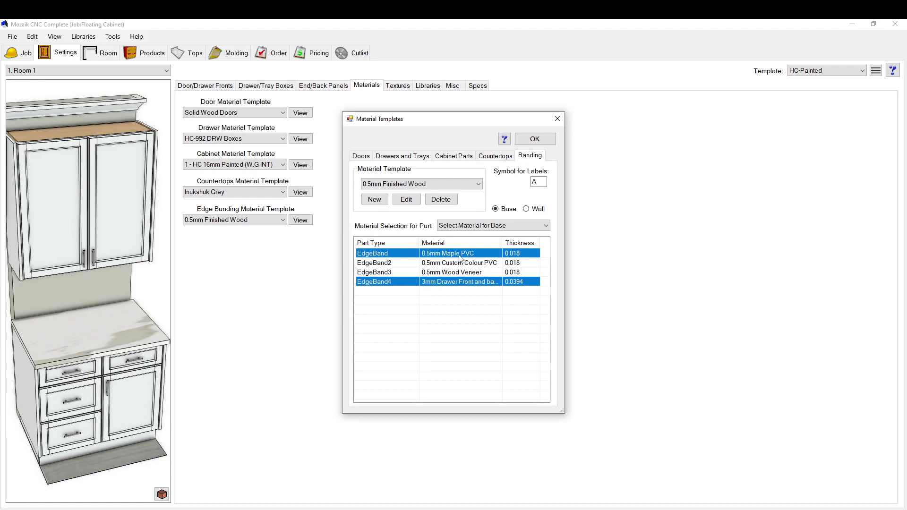
{"action": "left_click", "coordinate": [458, 302]}
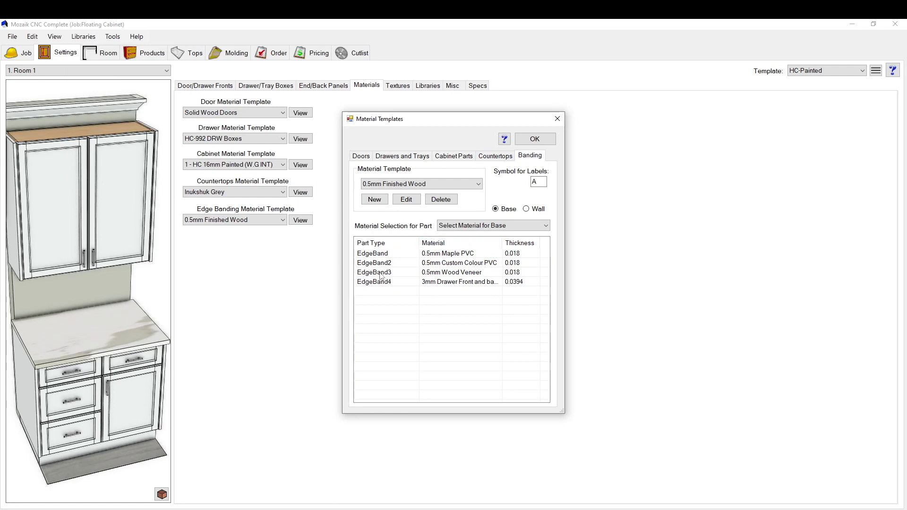
{"action": "left_click", "coordinate": [557, 119]}
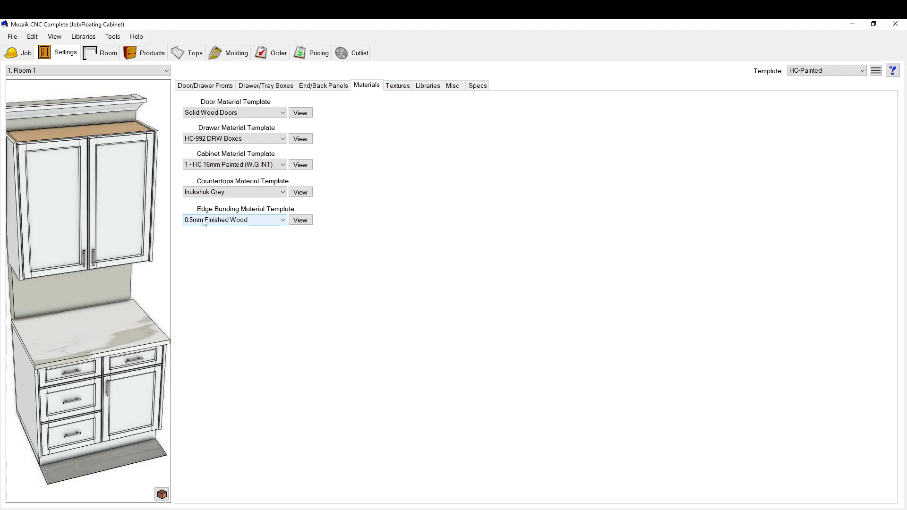
{"action": "left_click", "coordinate": [32, 37]}
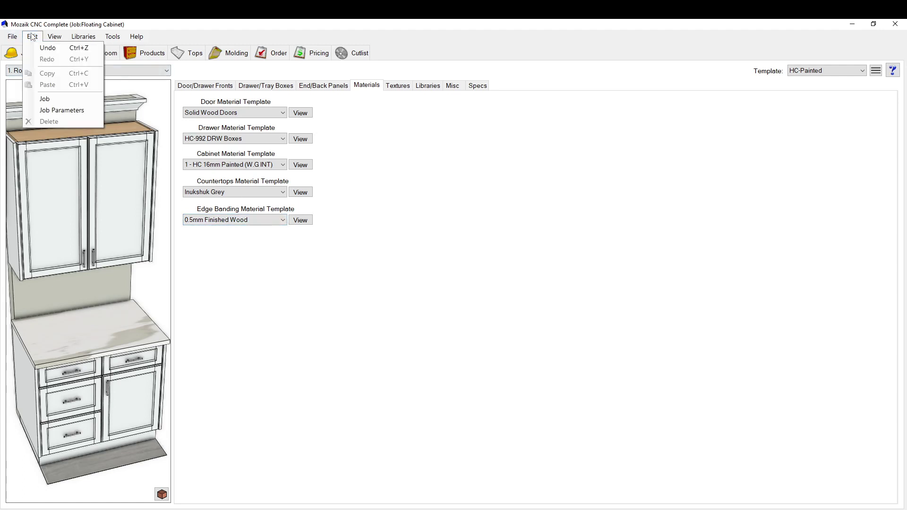
{"action": "left_click", "coordinate": [69, 111]}
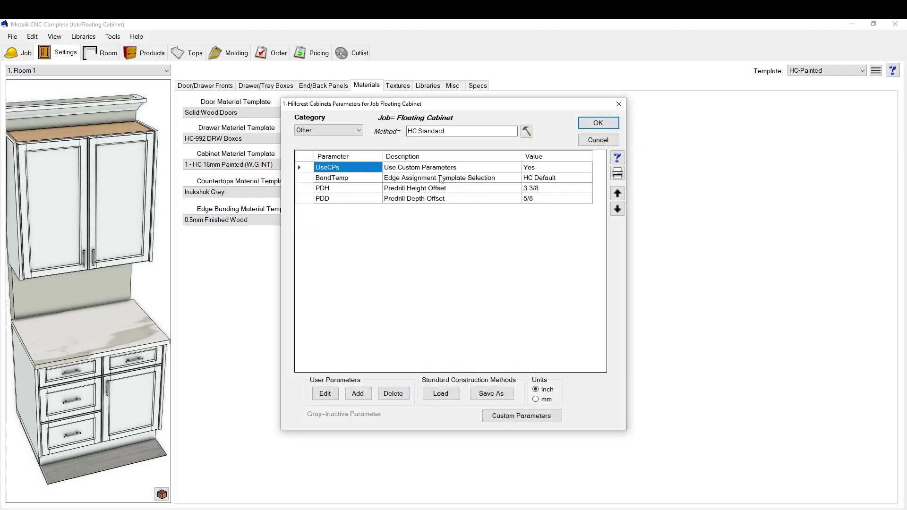
{"action": "left_click", "coordinate": [303, 177]}
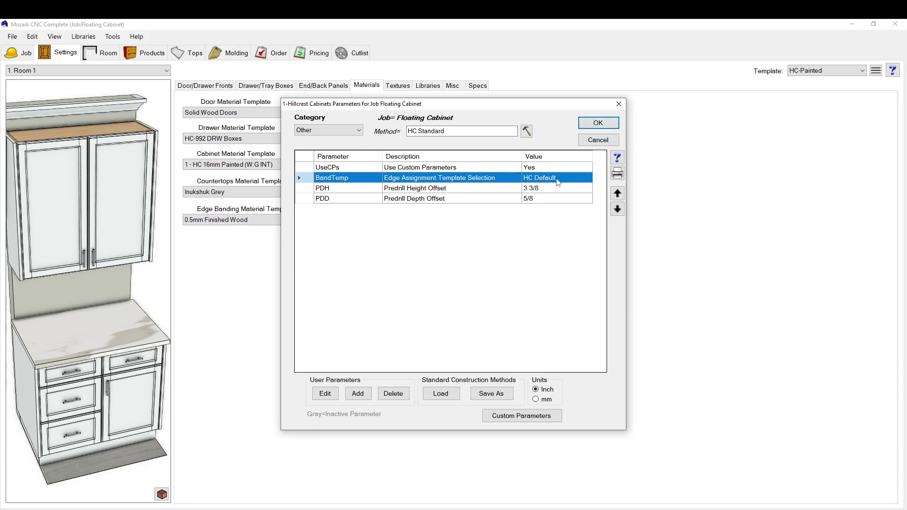
{"action": "left_click", "coordinate": [597, 140]}
{"action": "left_click", "coordinate": [94, 37]}
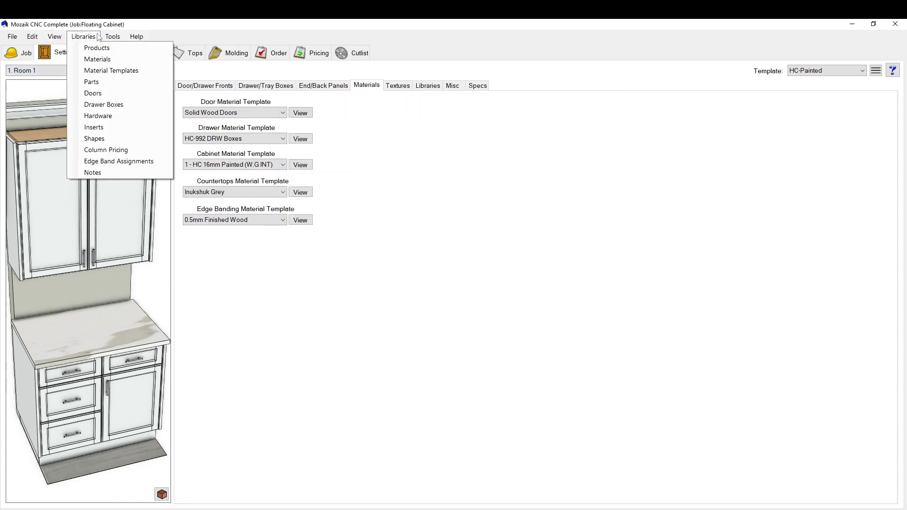
{"action": "left_click", "coordinate": [134, 161]}
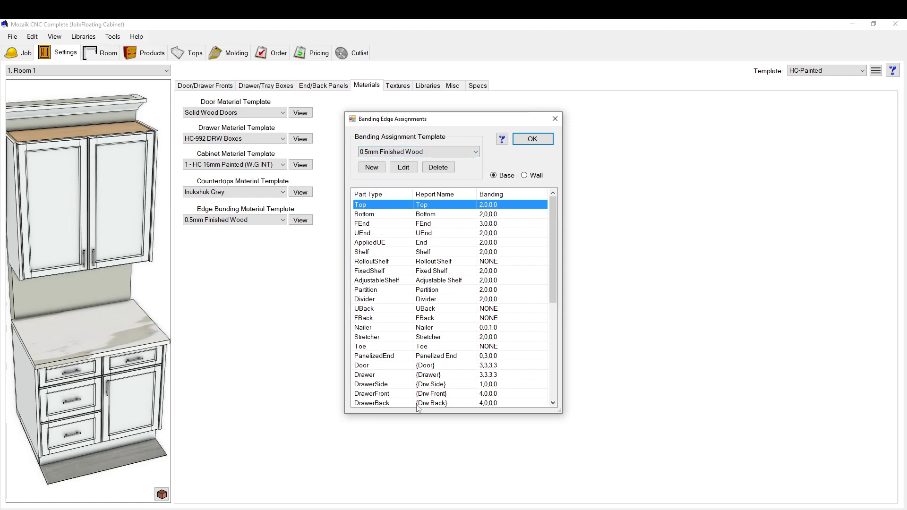
{"action": "left_click", "coordinate": [555, 119]}
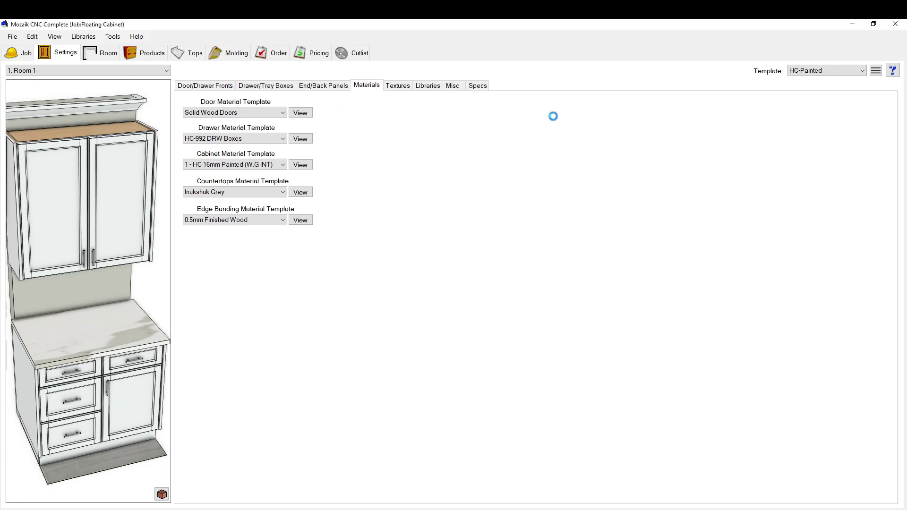